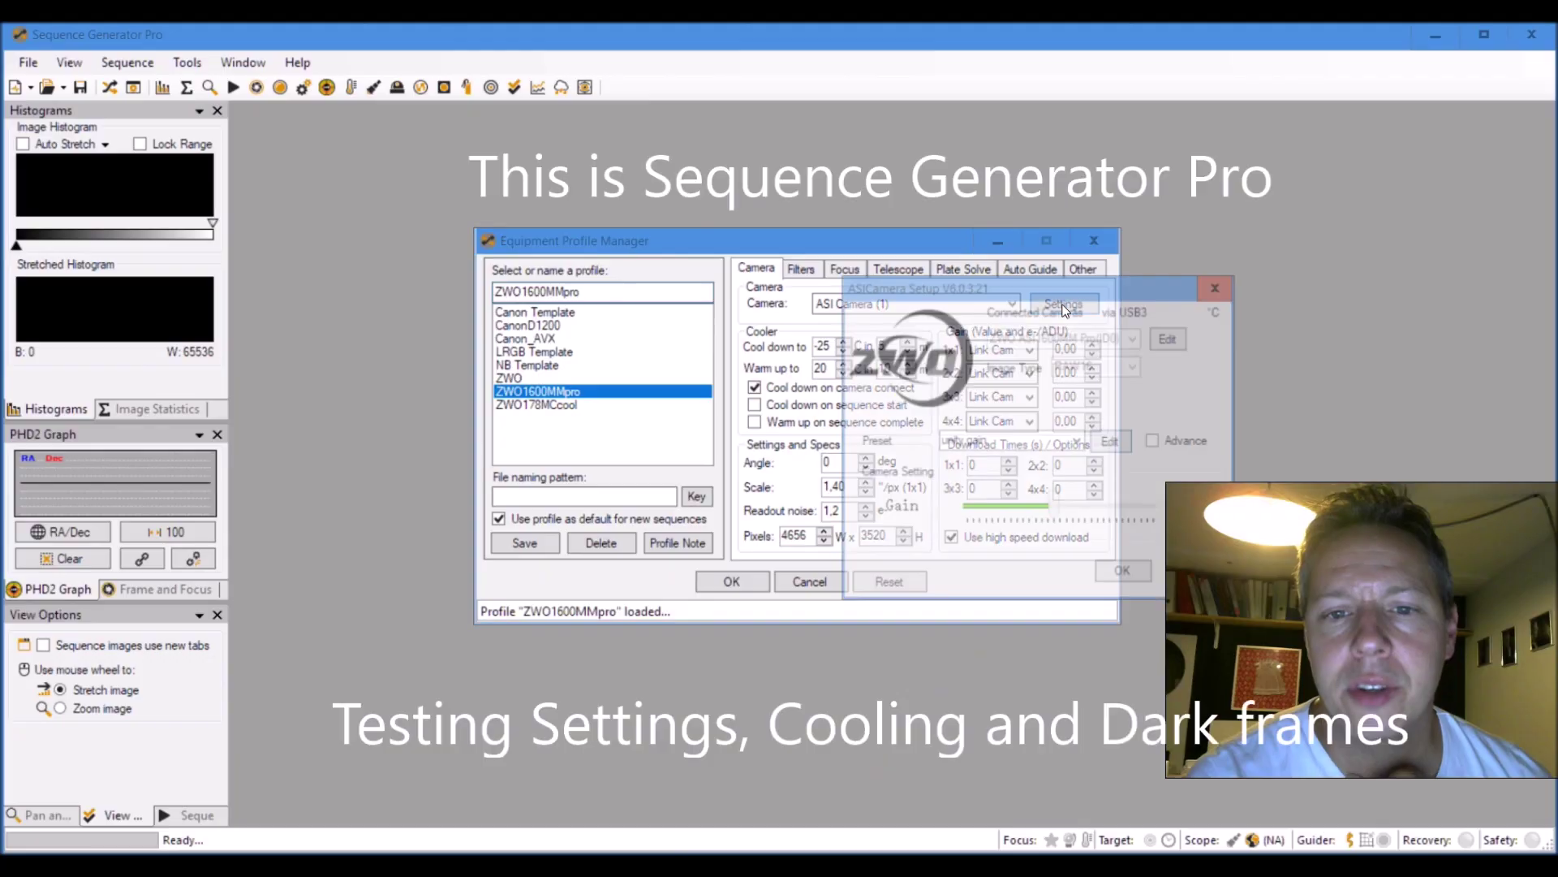
Try the unity gain and lowest read noise presets, then keep highest dynamic range and confirm
{"action": "left_click", "coordinate": [1025, 442]}
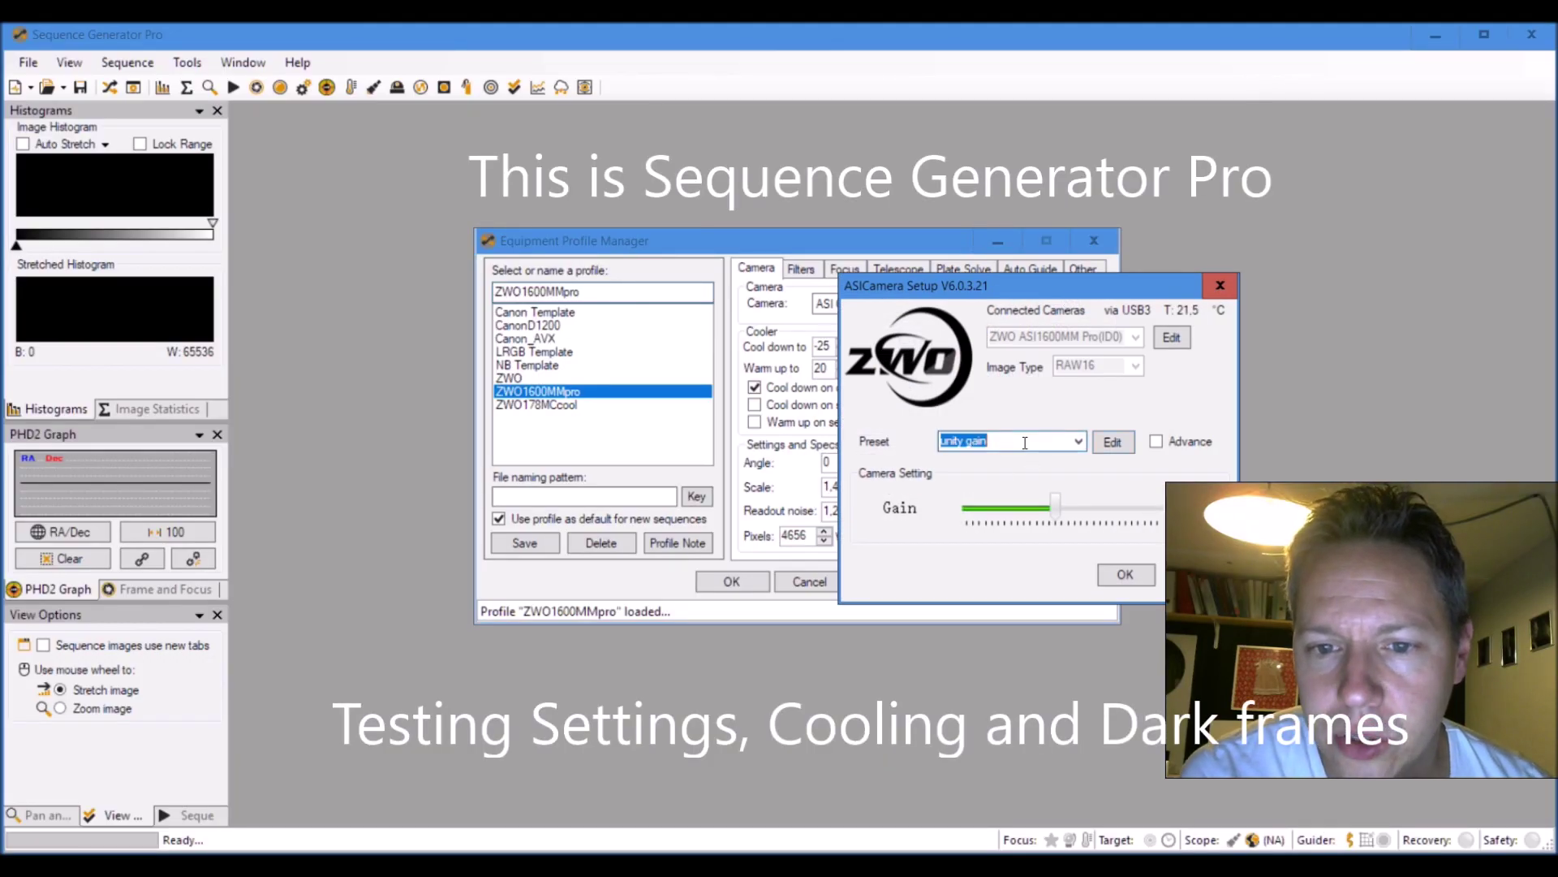
{"action": "left_click", "coordinate": [1075, 442]}
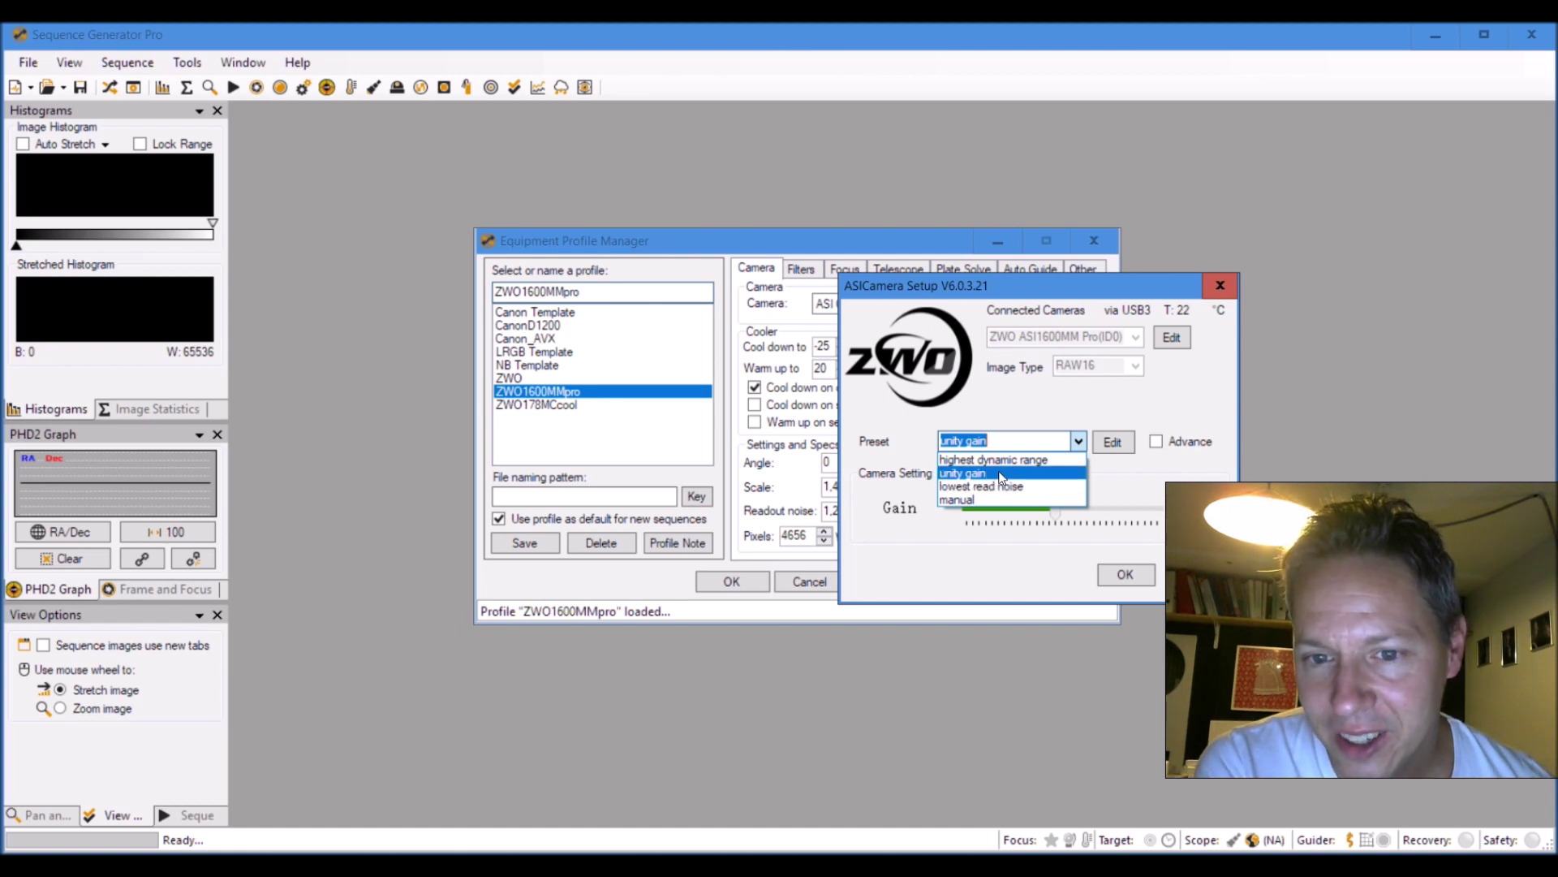
{"action": "left_click", "coordinate": [1000, 473]}
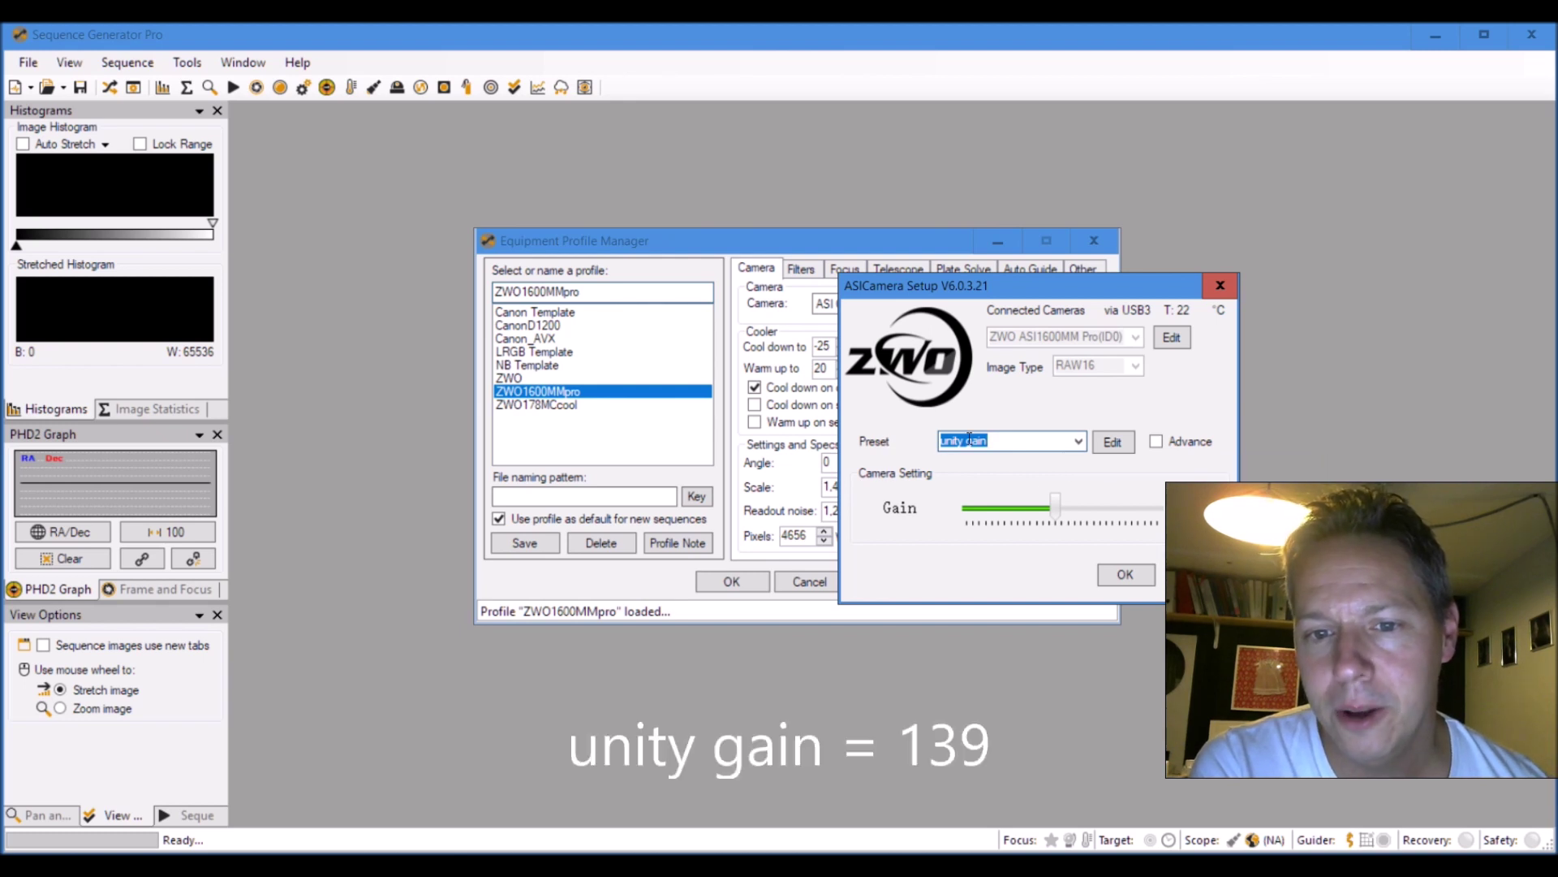
{"action": "left_click", "coordinate": [1008, 444]}
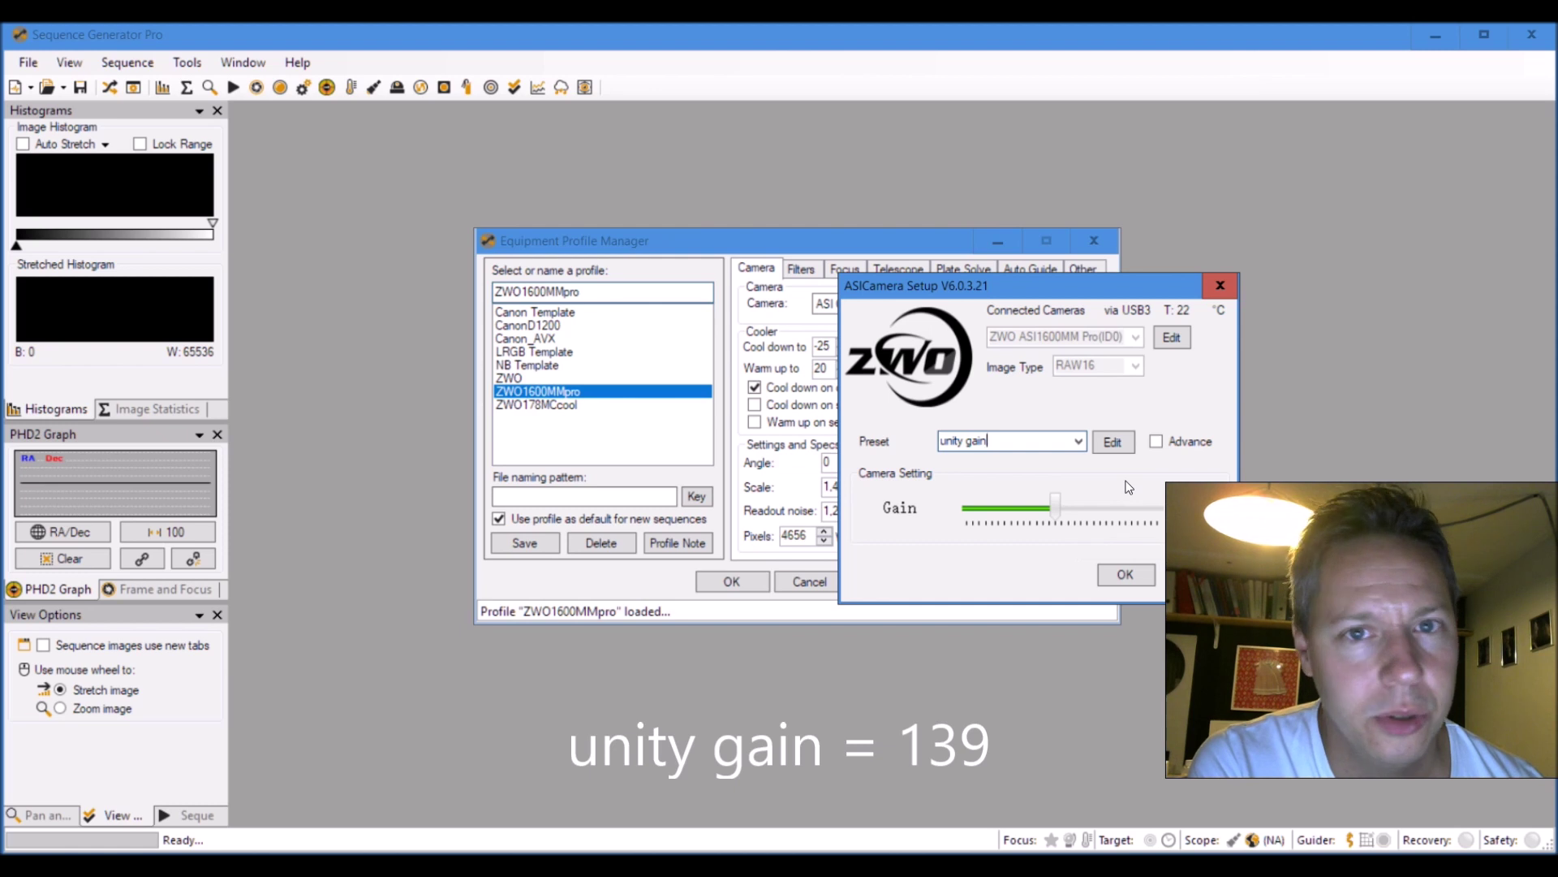
{"action": "left_click", "coordinate": [1078, 442]}
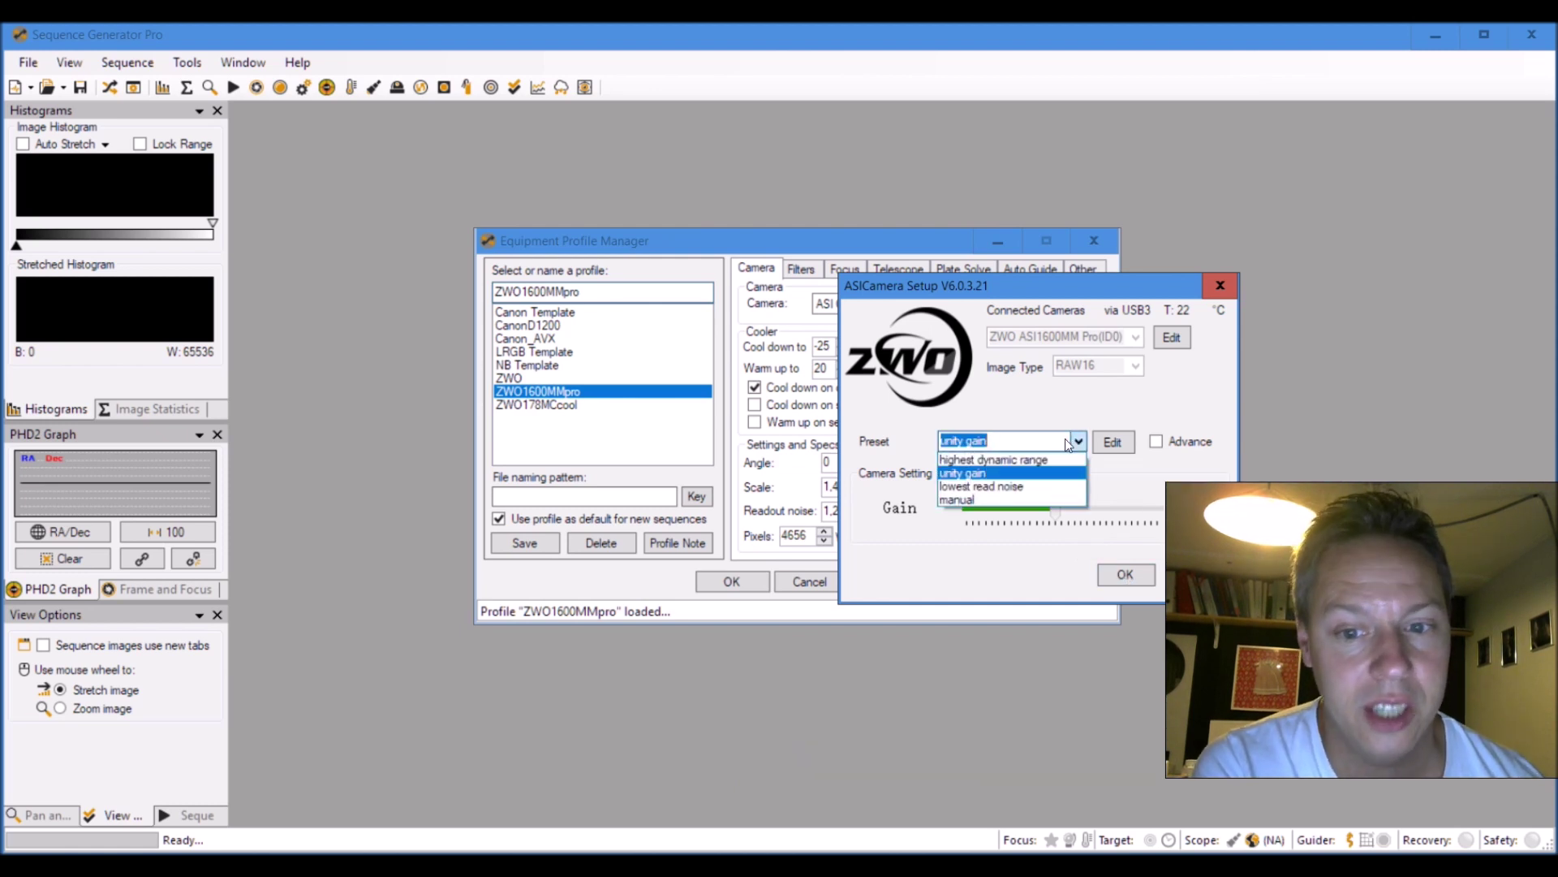
{"action": "left_click", "coordinate": [1010, 488]}
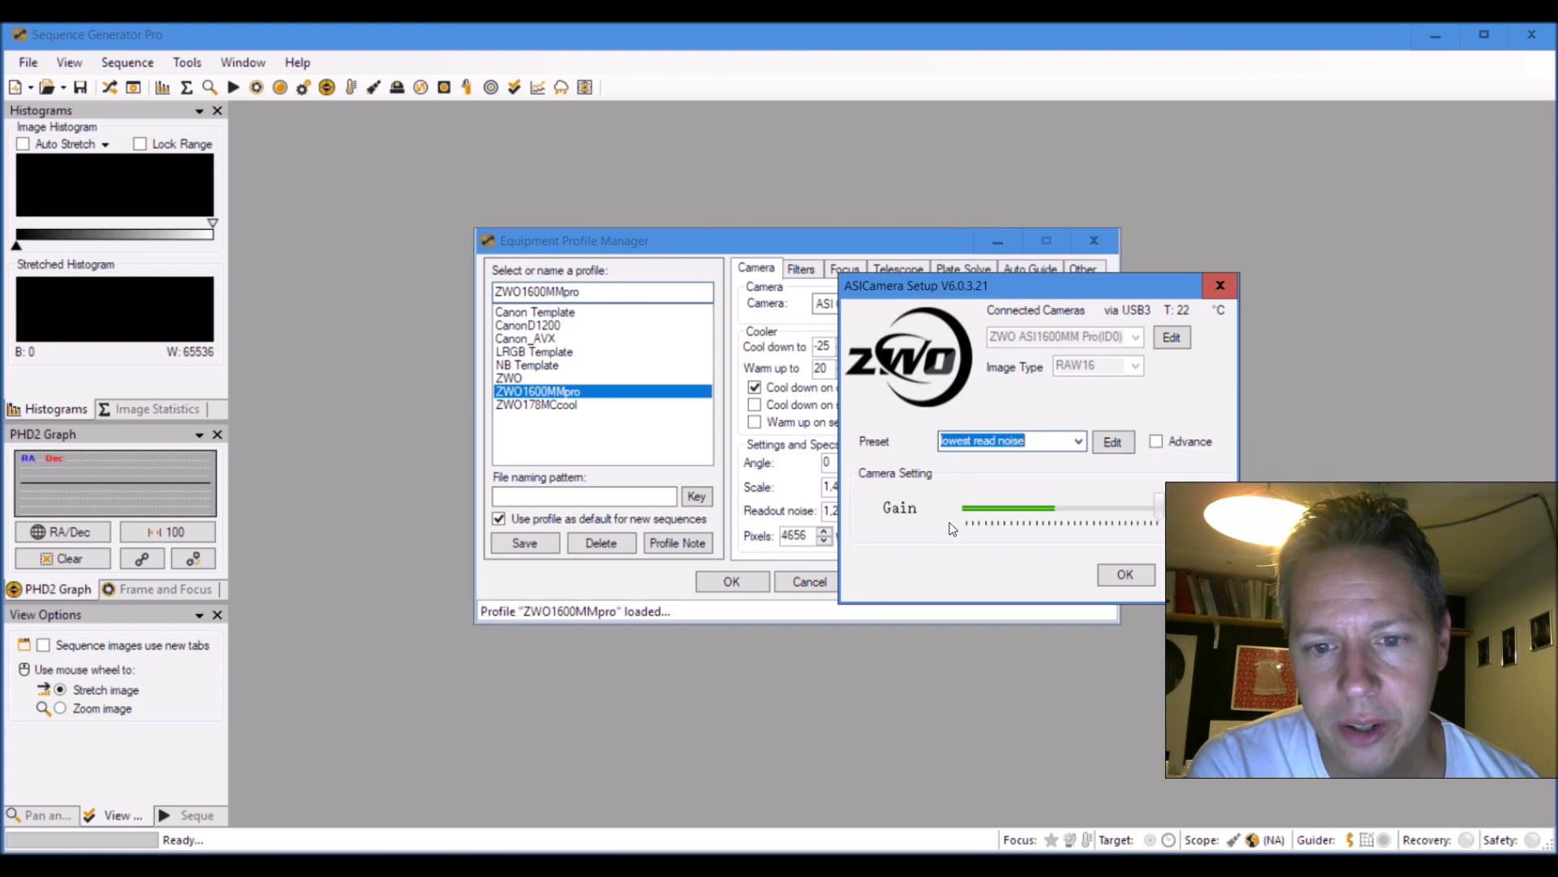
{"action": "mouse_move", "coordinate": [1047, 513]}
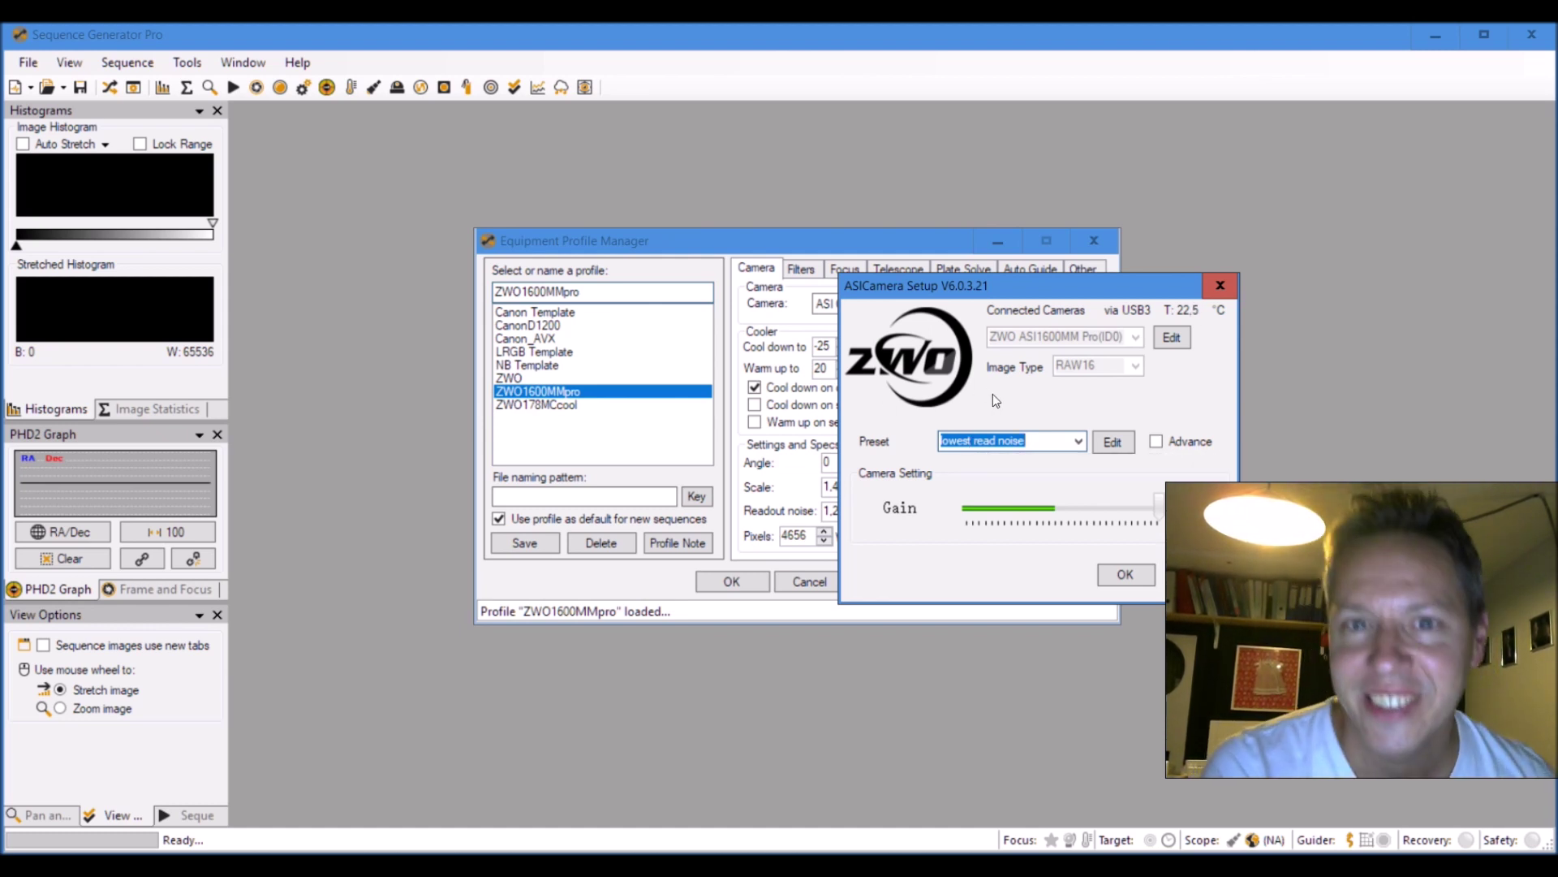
{"action": "left_click", "coordinate": [1047, 443]}
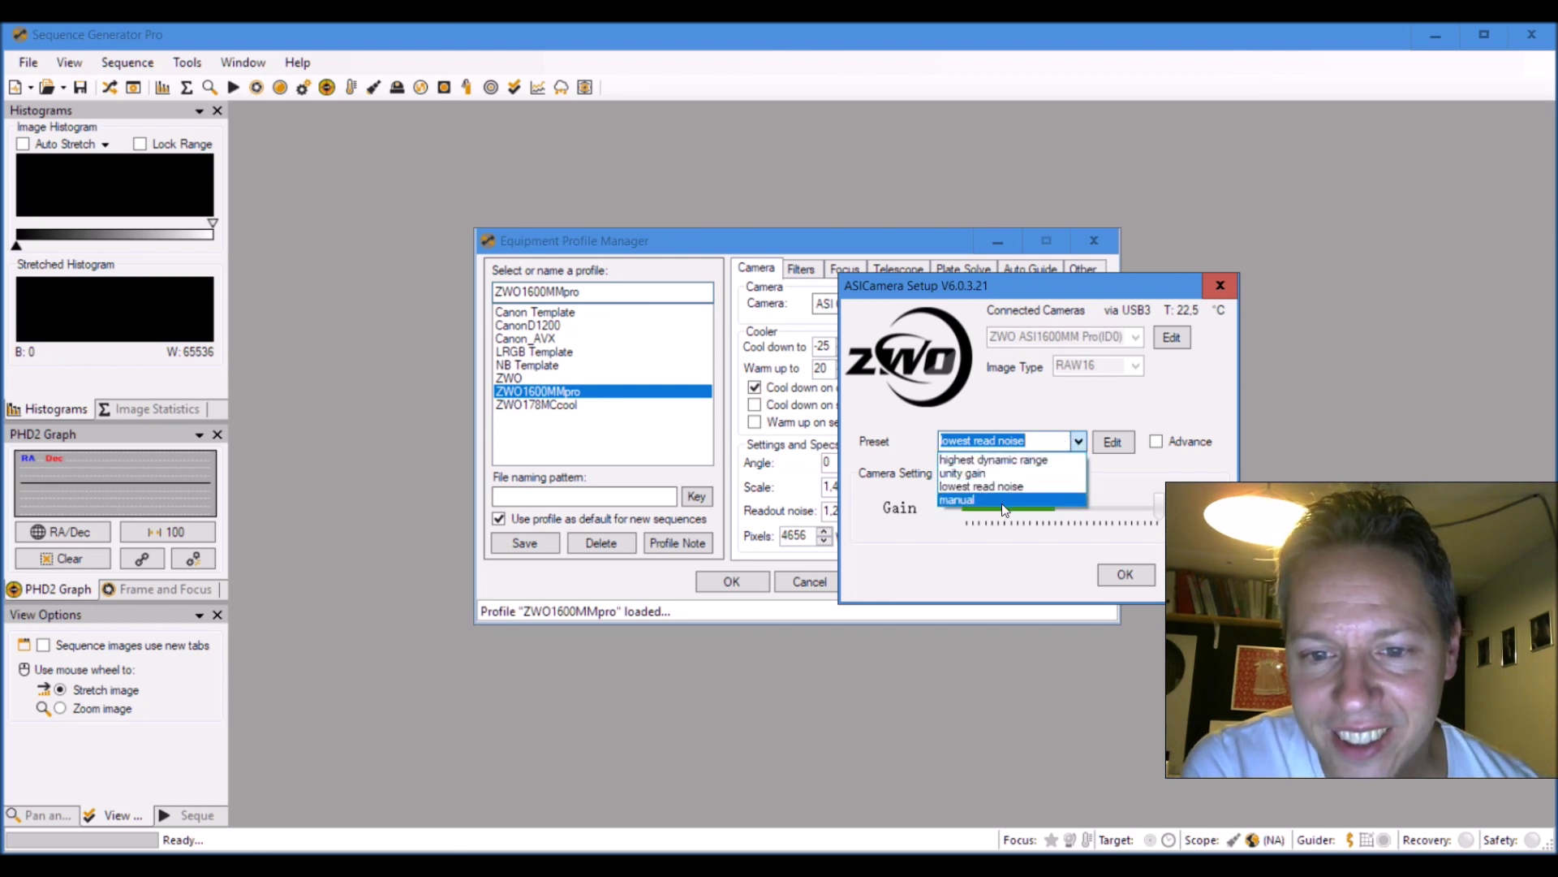
{"action": "left_click", "coordinate": [954, 459]}
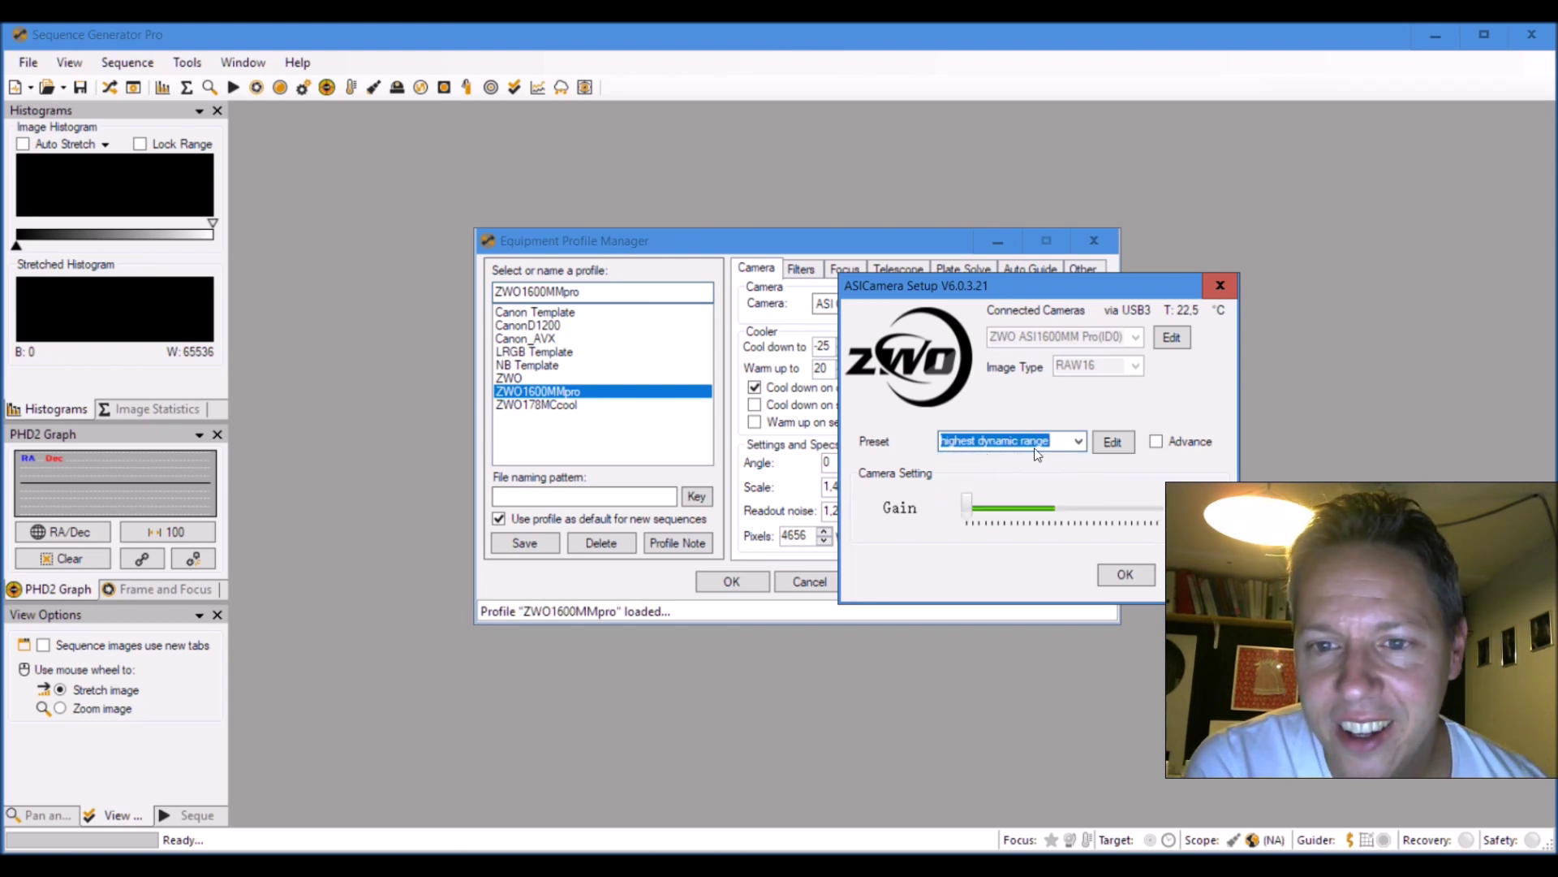
{"action": "left_click", "coordinate": [1128, 567]}
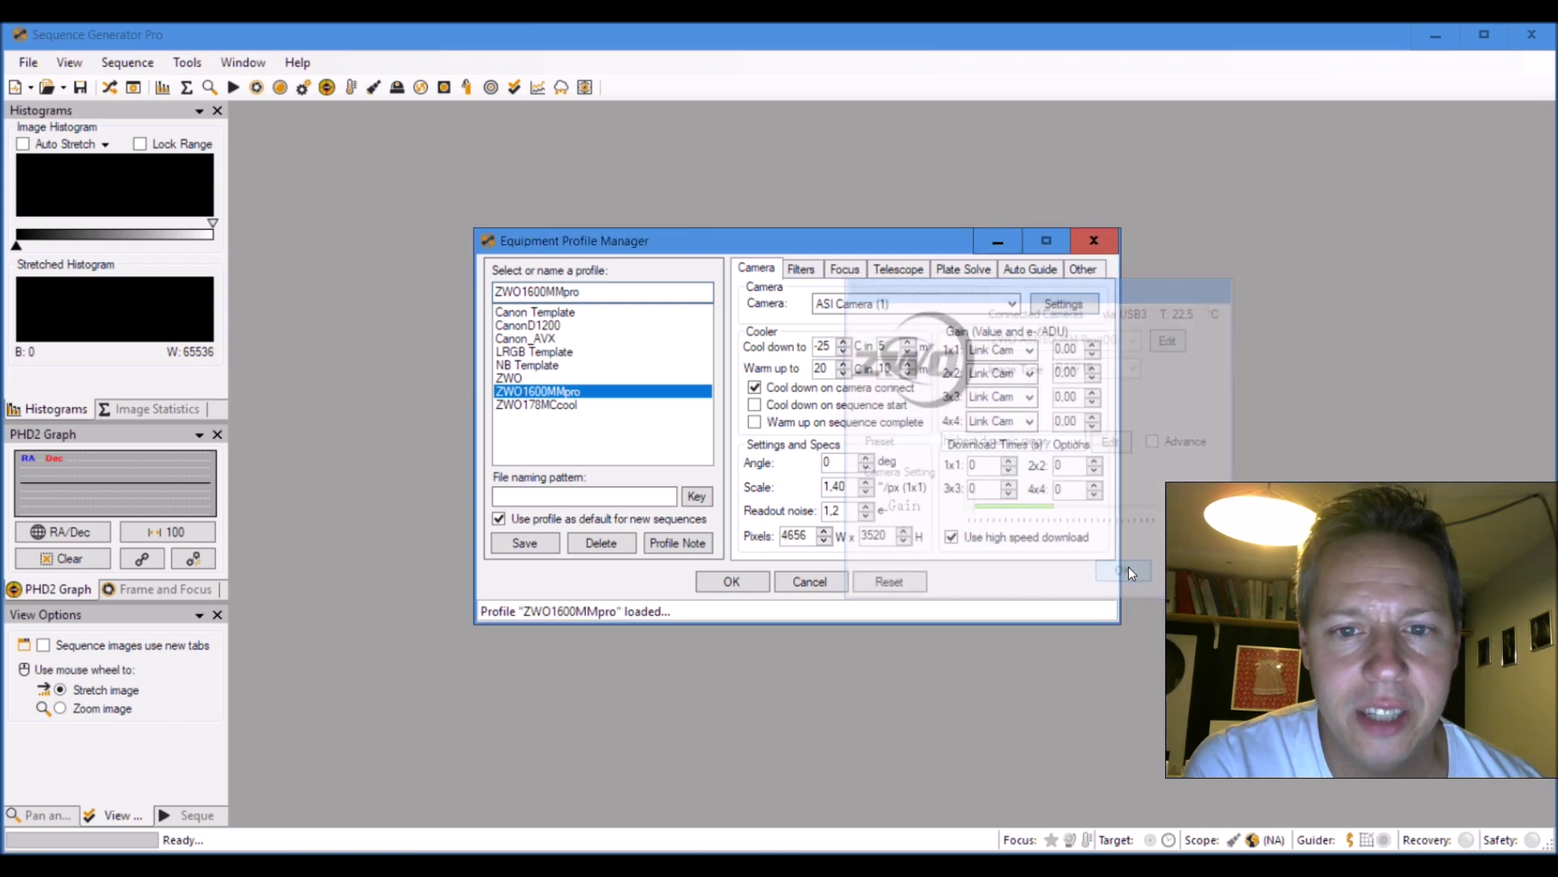
Close the profile manager, reconnect ASI Camera (1), and show its cooler temperature (22.5)
{"action": "left_click", "coordinate": [1091, 238]}
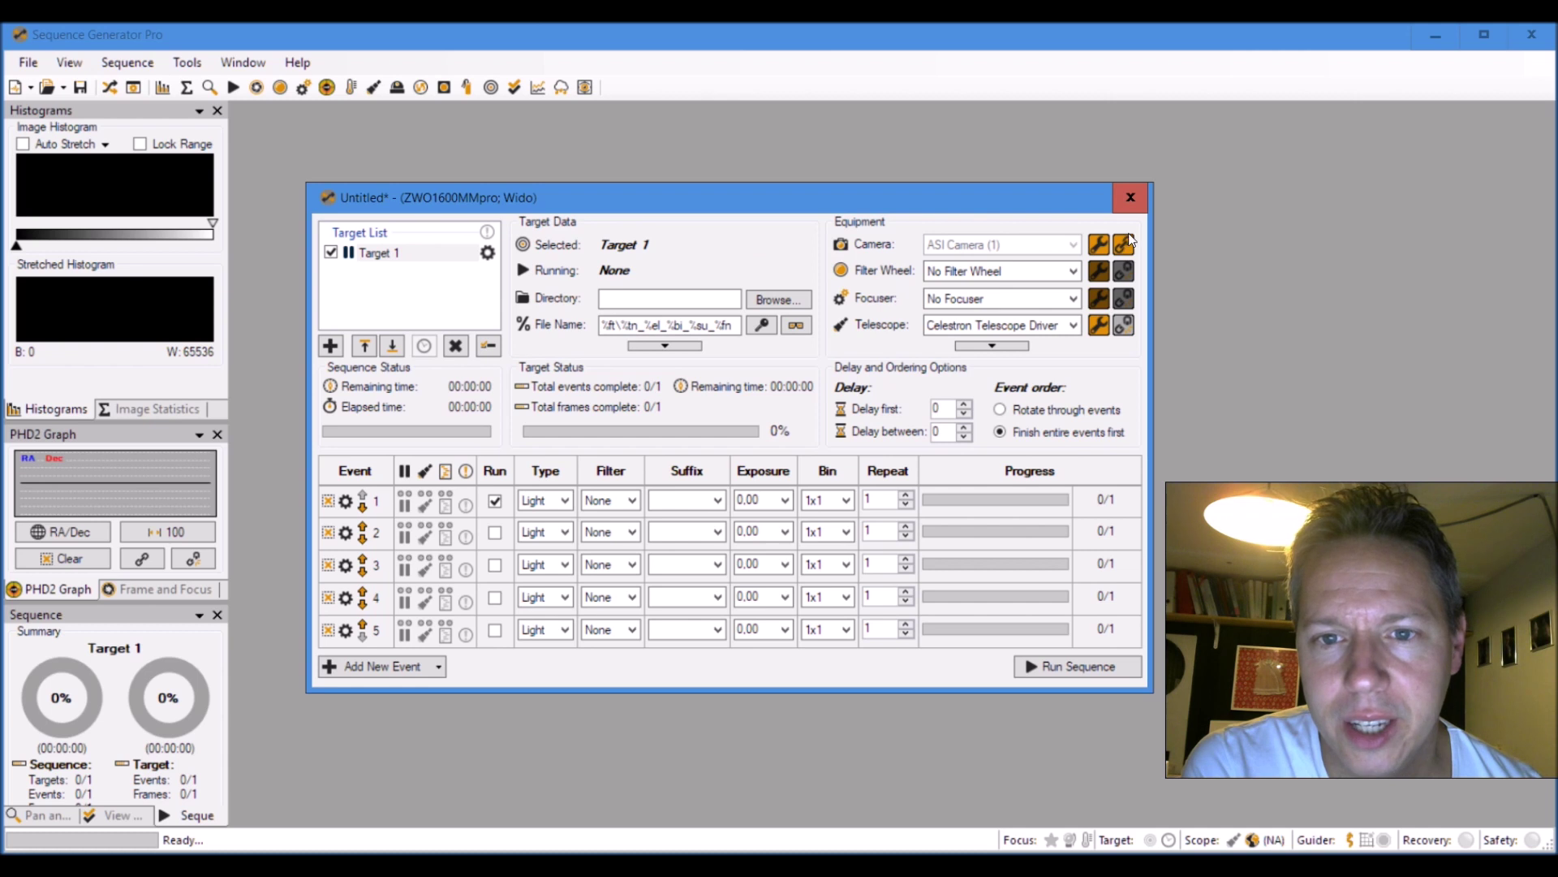
{"action": "left_click", "coordinate": [1123, 244]}
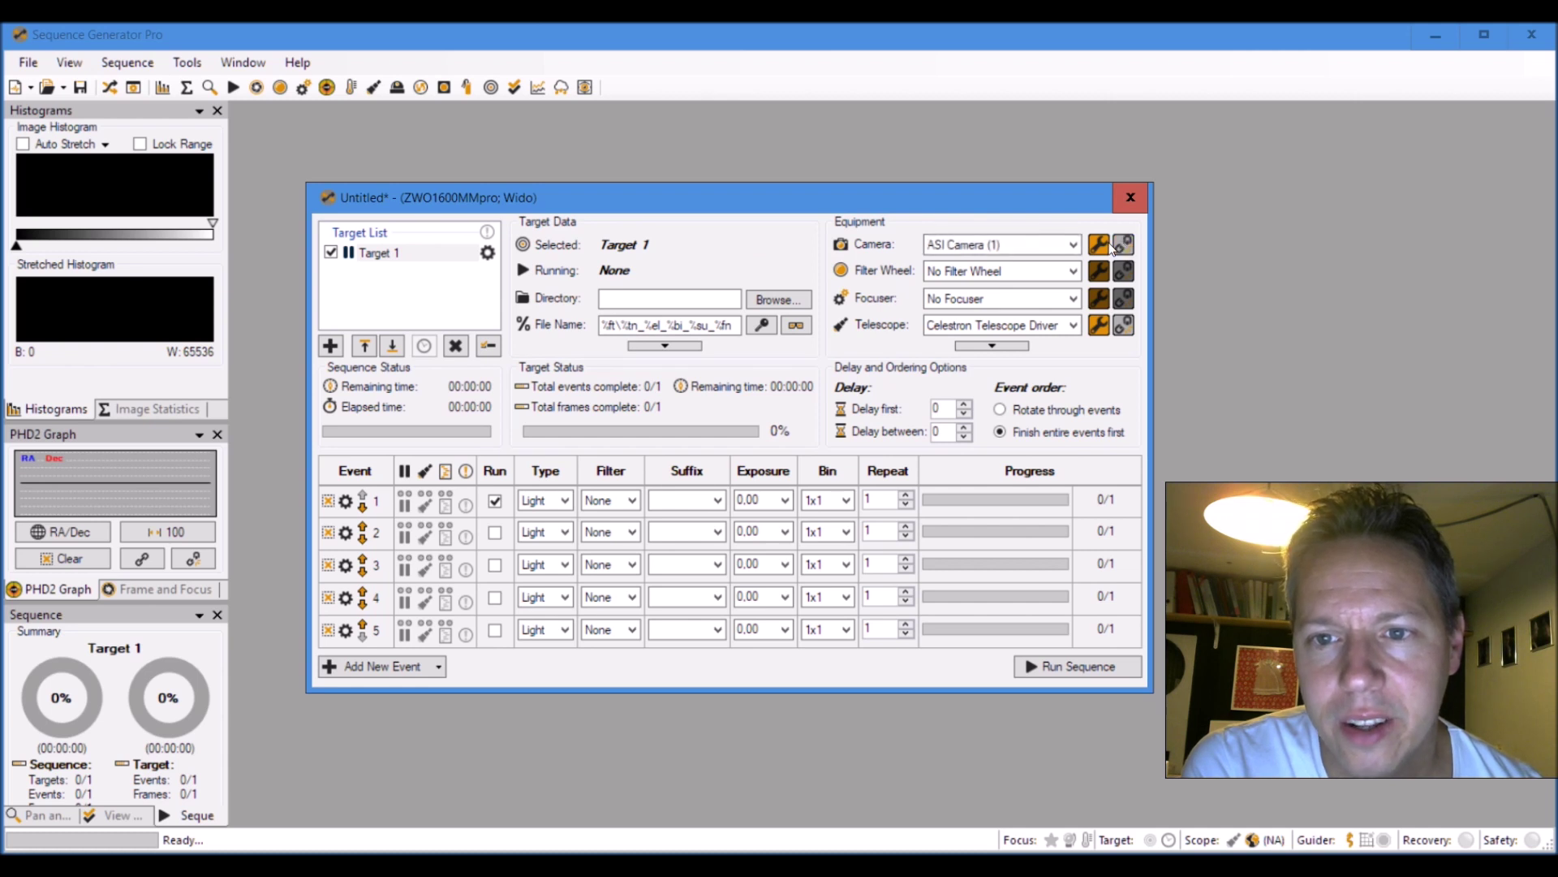
{"action": "left_click", "coordinate": [1051, 246]}
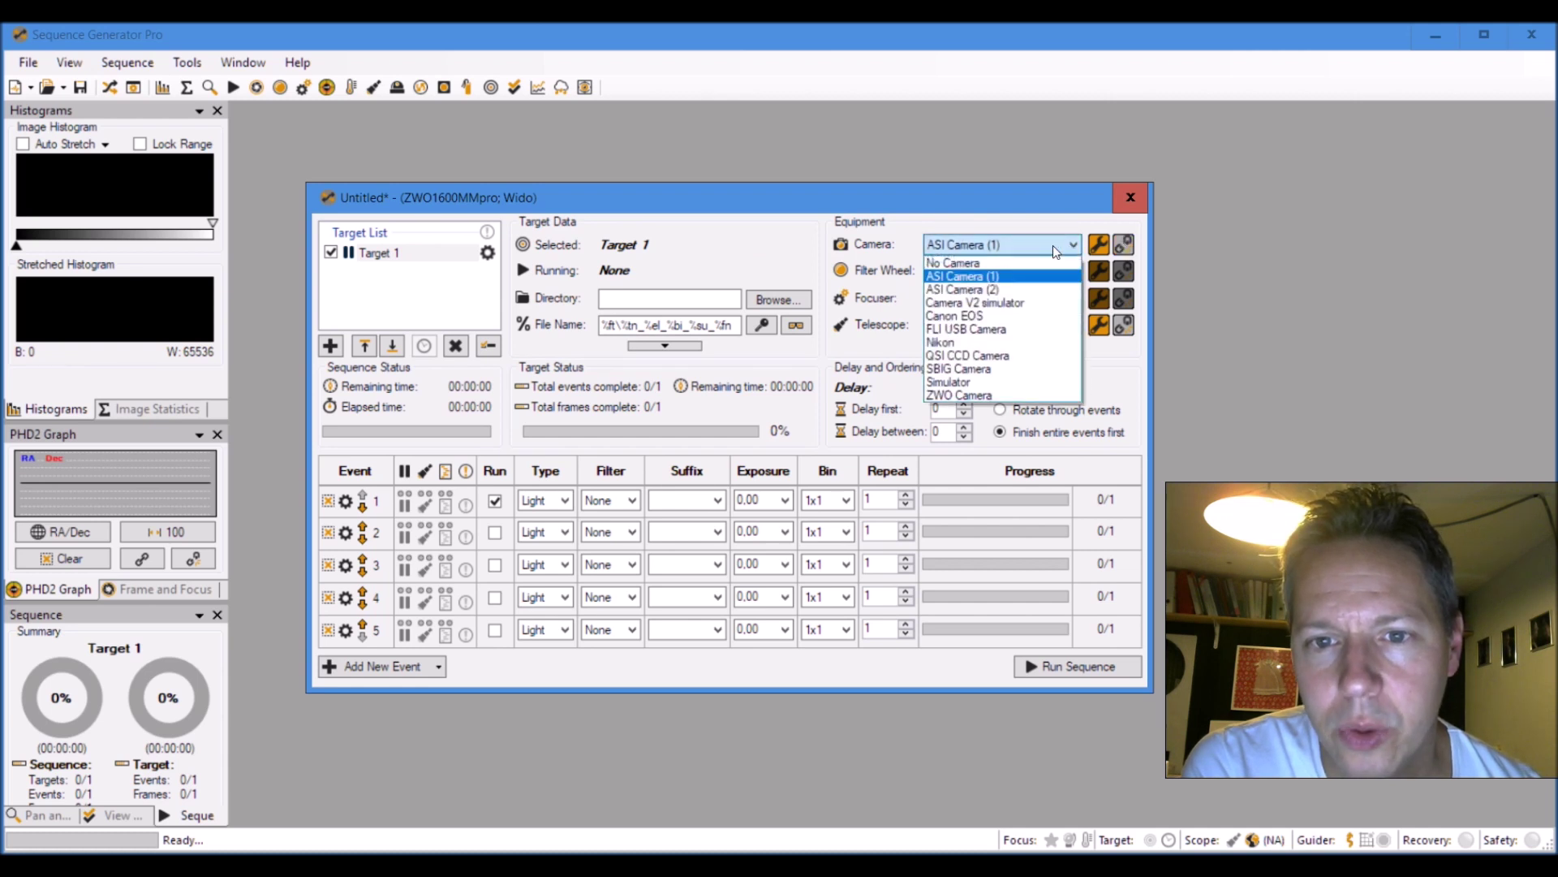
{"action": "left_click", "coordinate": [995, 278]}
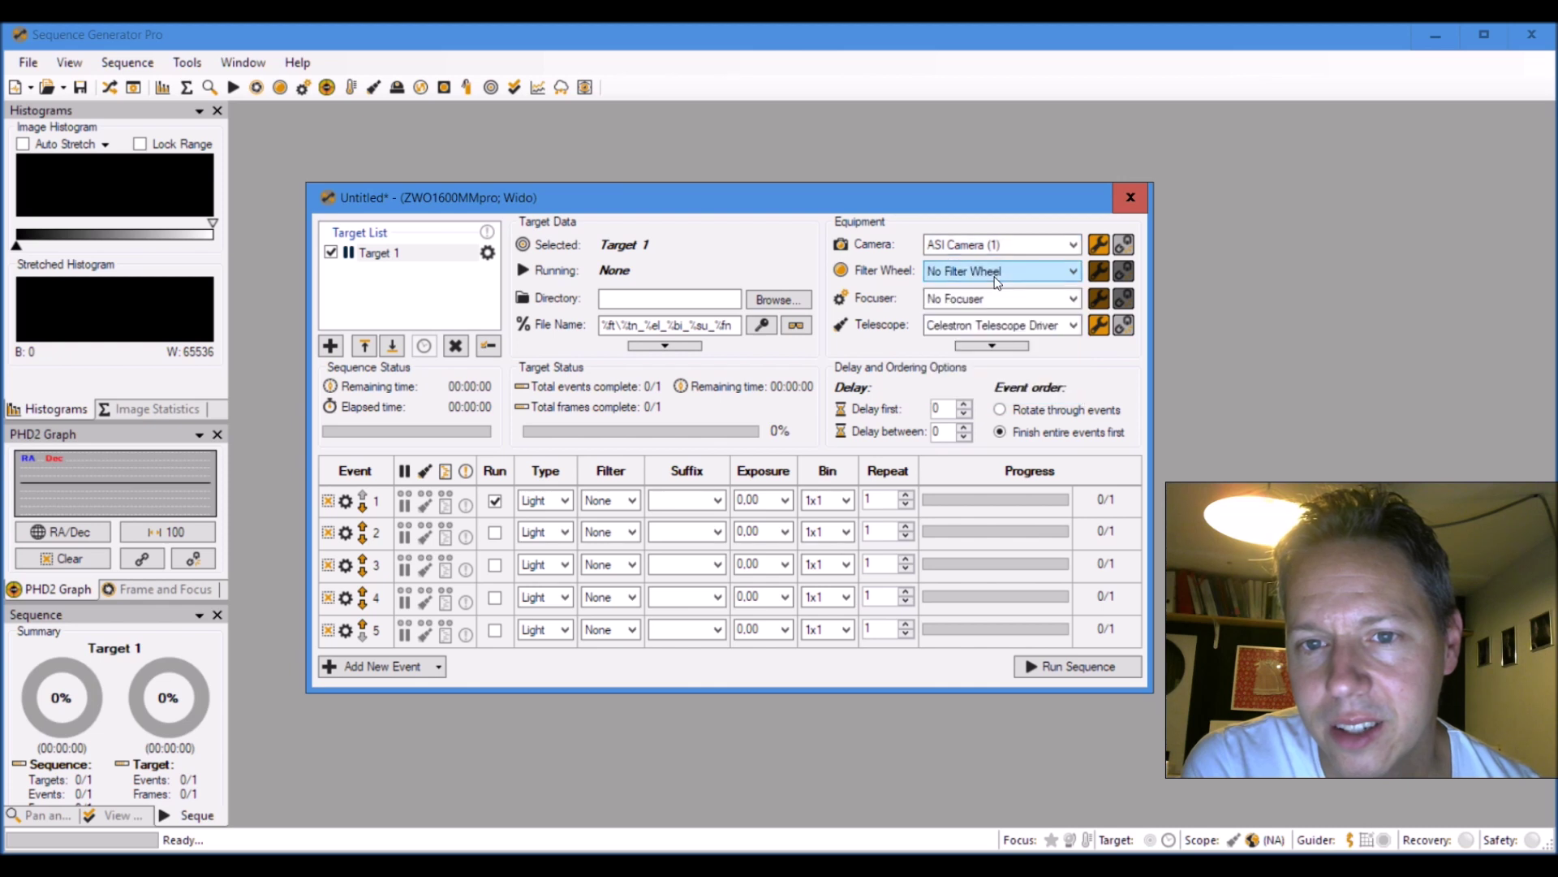
{"action": "left_click", "coordinate": [1124, 250]}
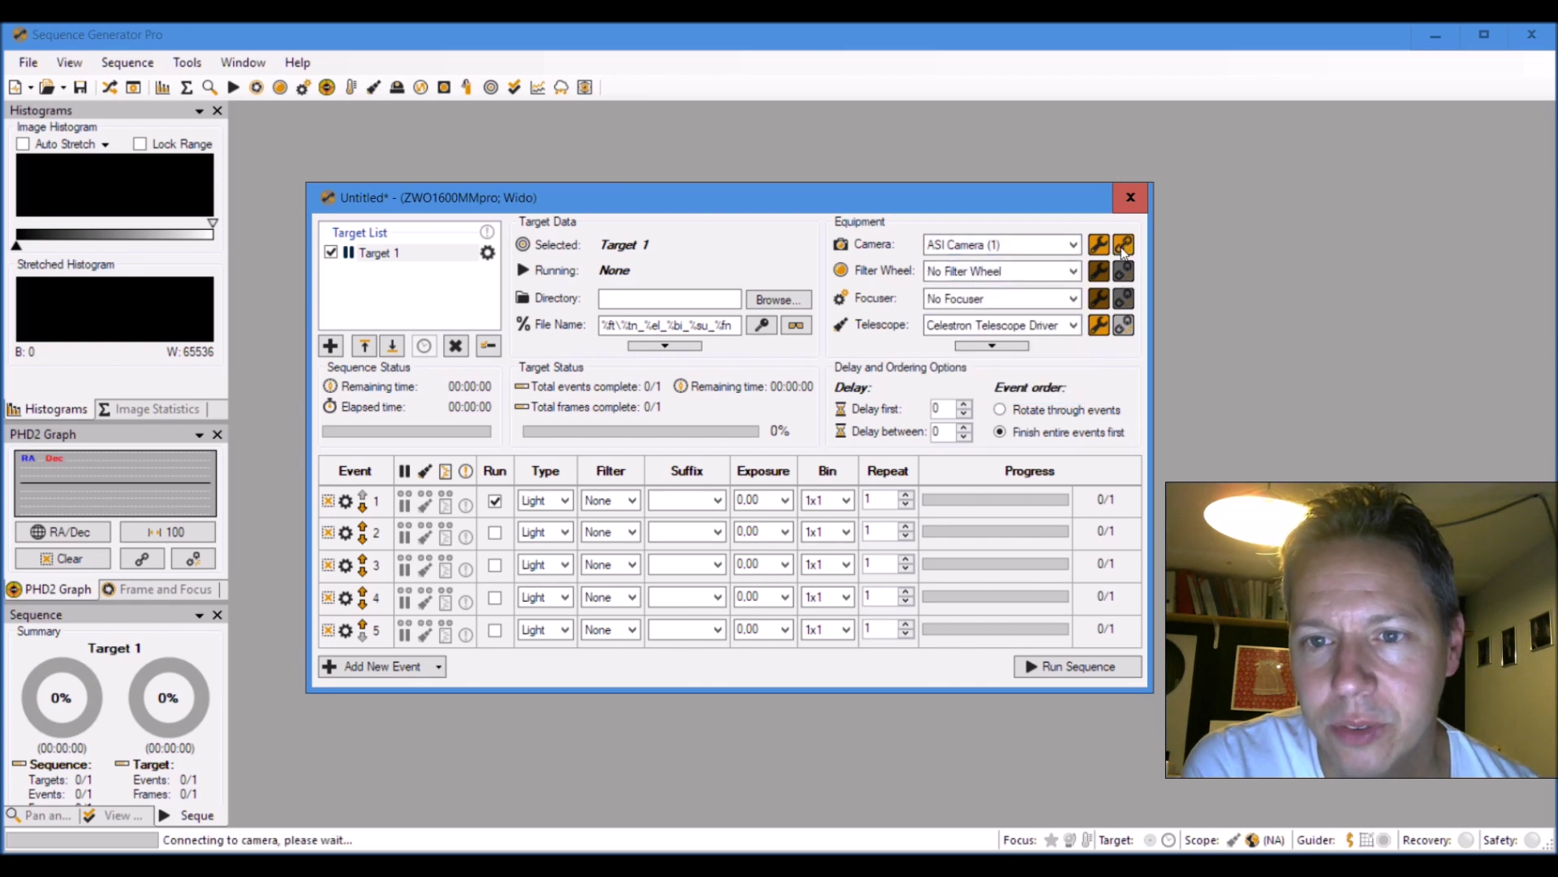
{"action": "left_click", "coordinate": [351, 84]}
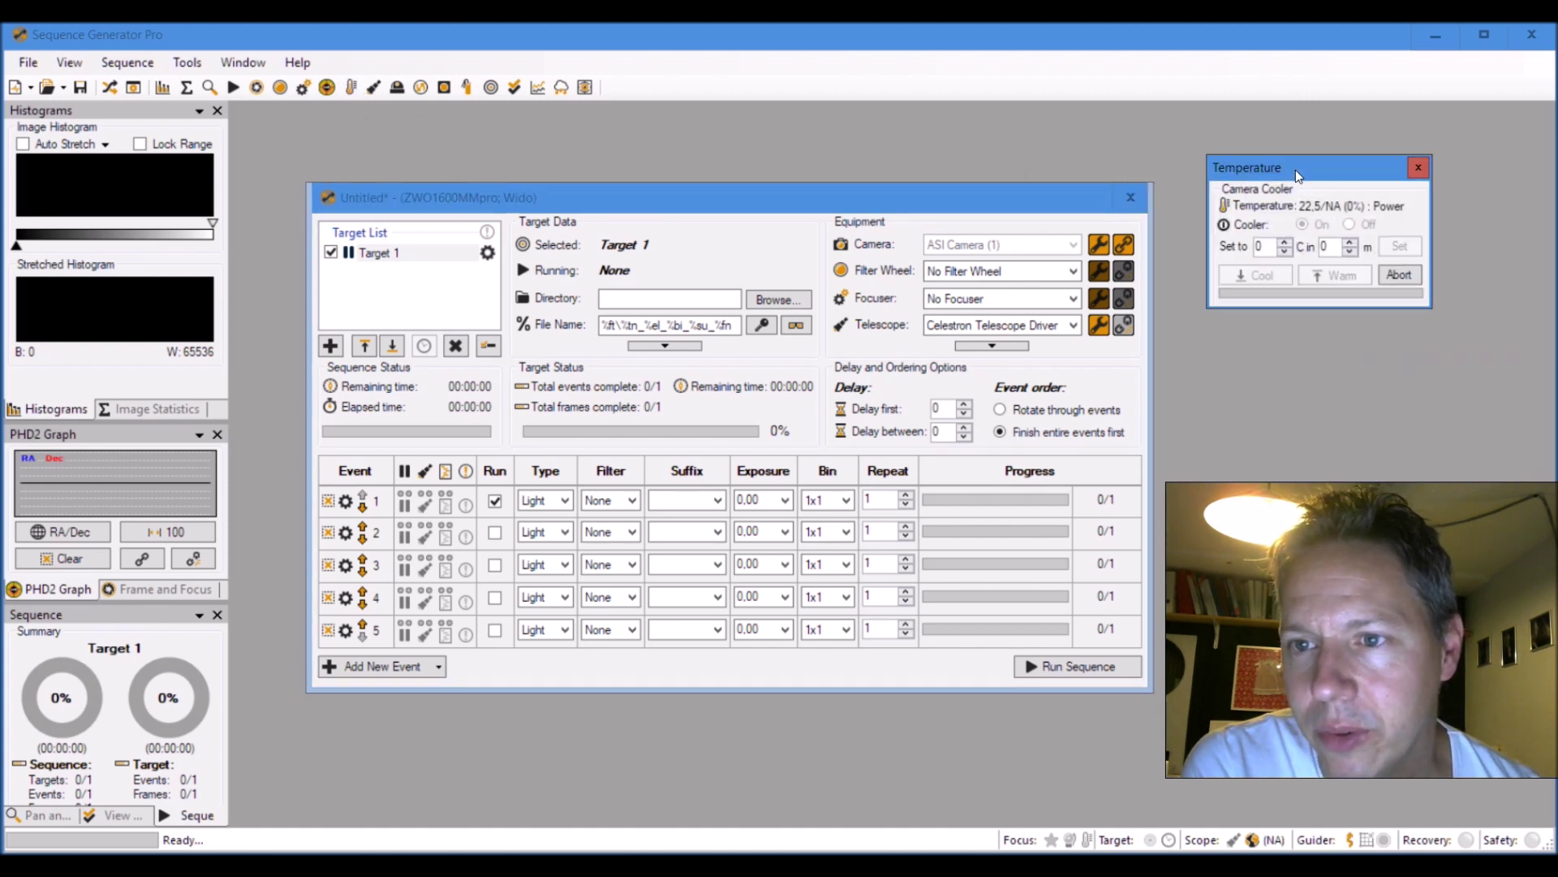
Move the Temperature window slightly to the right
{"action": "left_click_drag", "start_coordinate": [1295, 169], "coordinate": [1344, 162]}
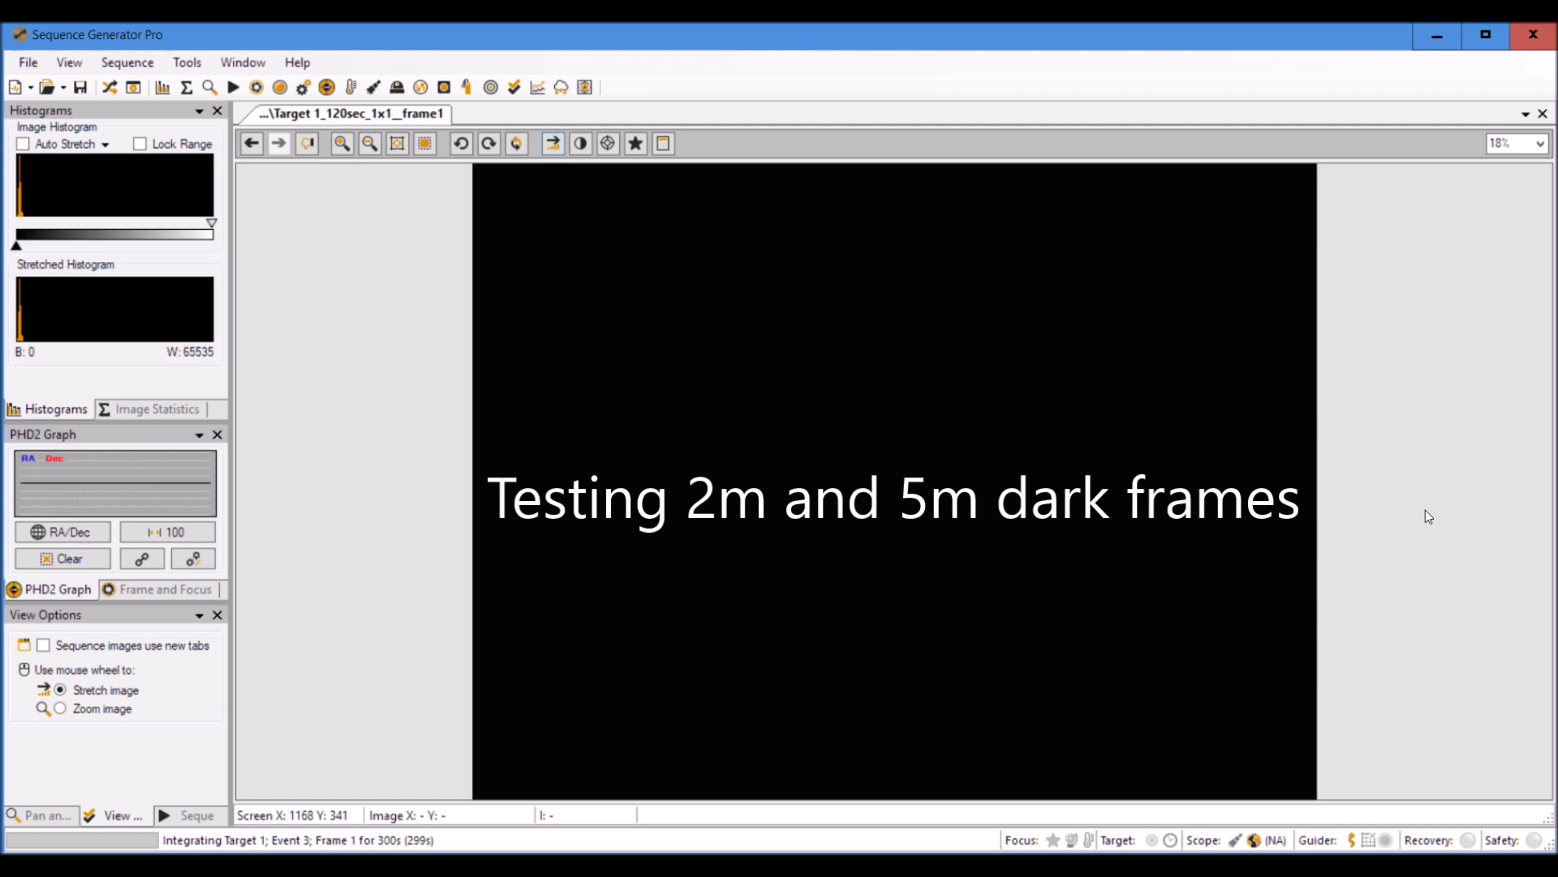
{"action": "left_click", "coordinate": [553, 144]}
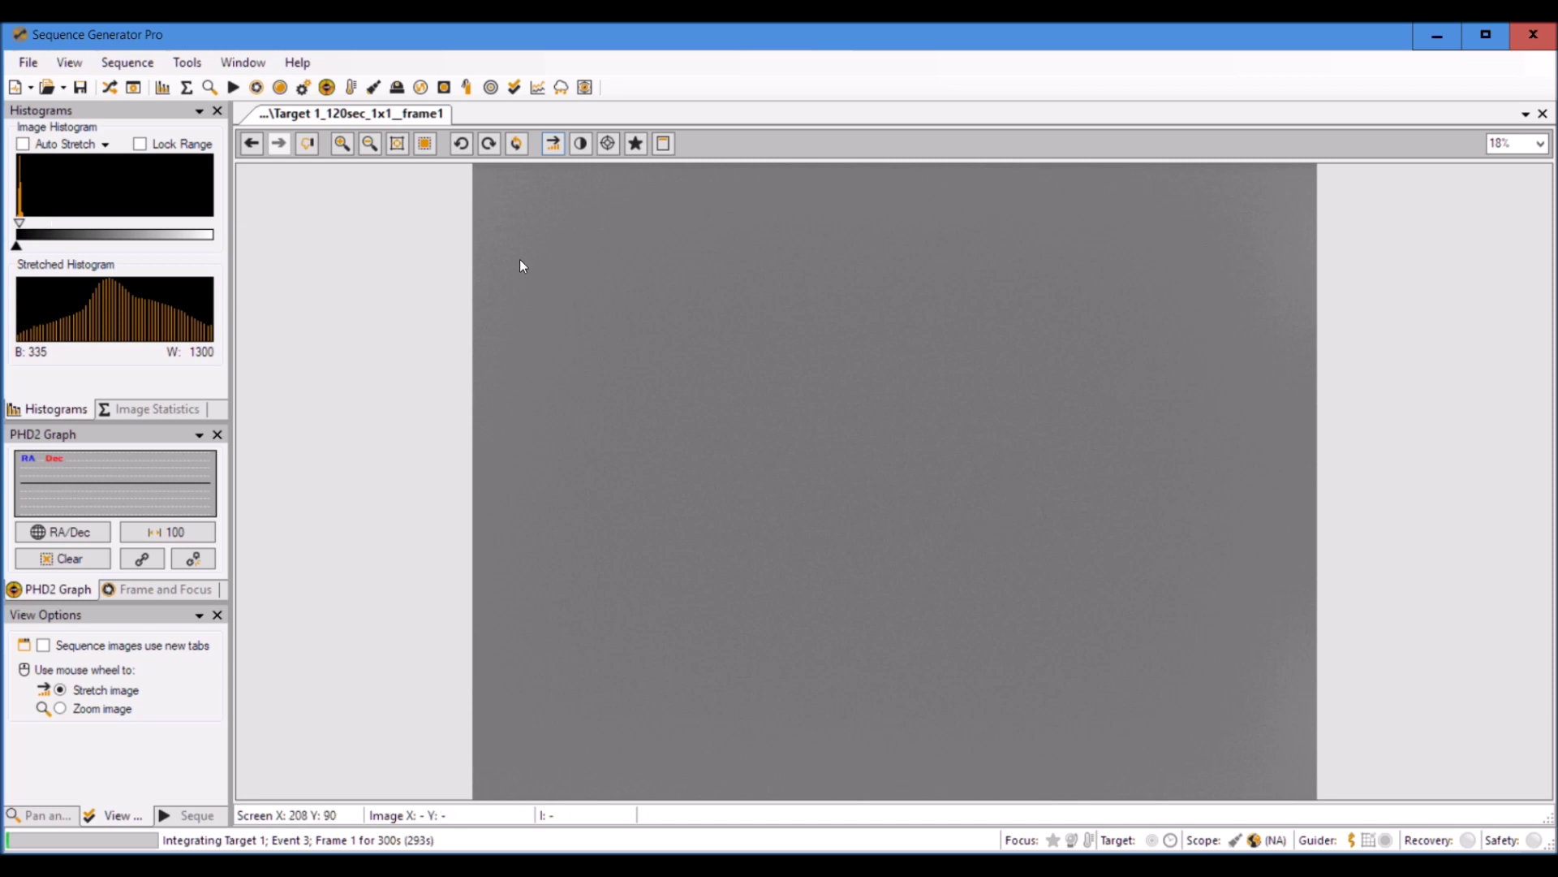
{"action": "scroll", "coordinate": [1219, 215], "scroll_direction": "up", "scroll_amount": 1}
{"action": "scroll", "coordinate": [1219, 216], "scroll_direction": "down", "scroll_amount": 2}
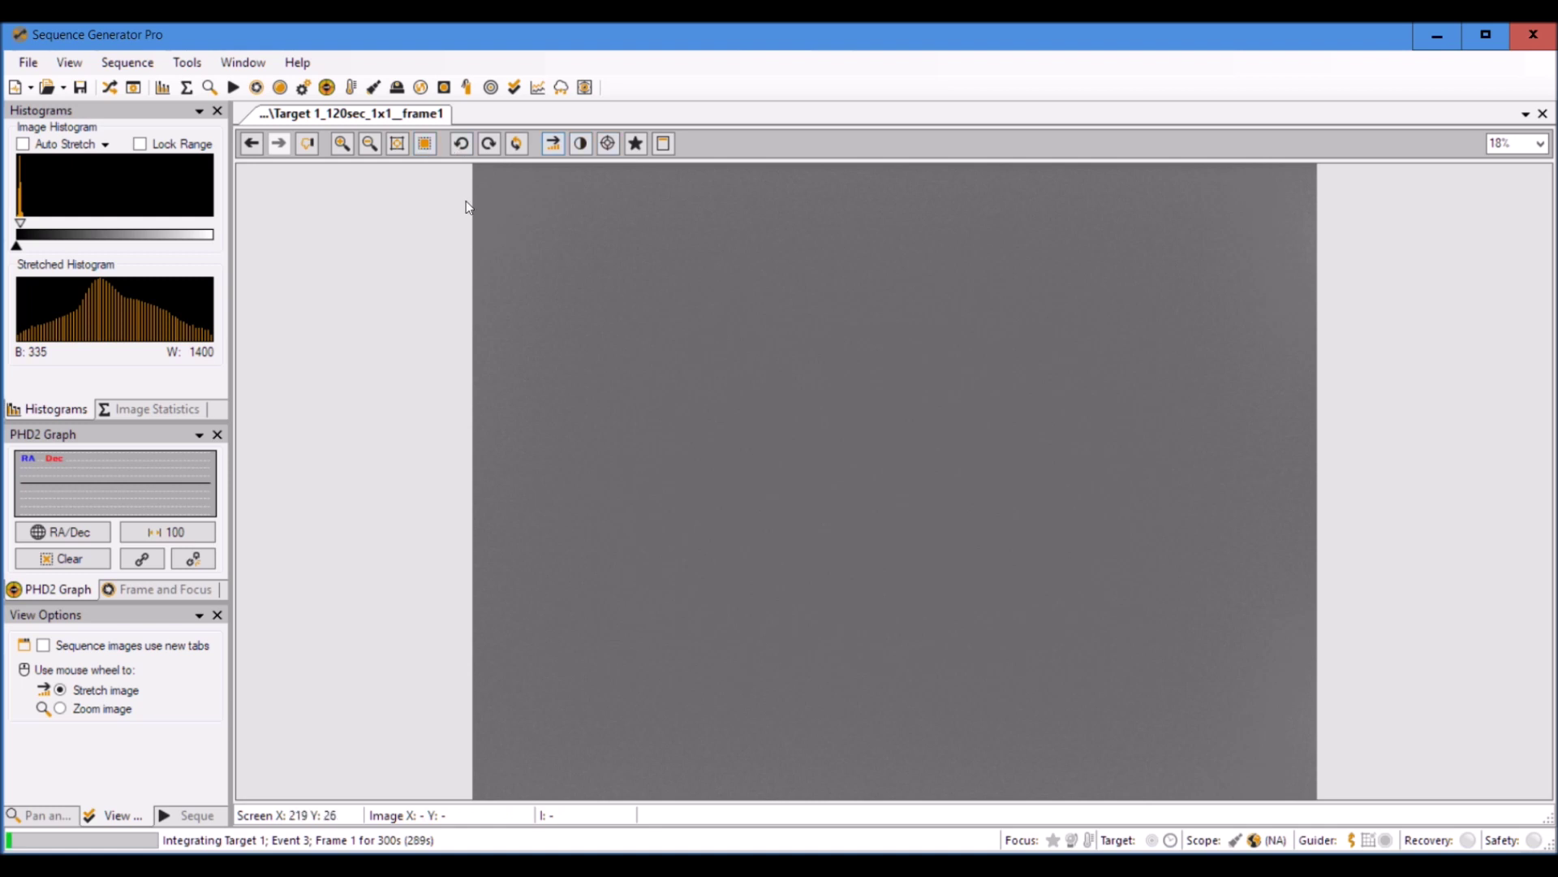
{"action": "left_click", "coordinate": [341, 144]}
{"action": "left_click", "coordinate": [341, 144]}
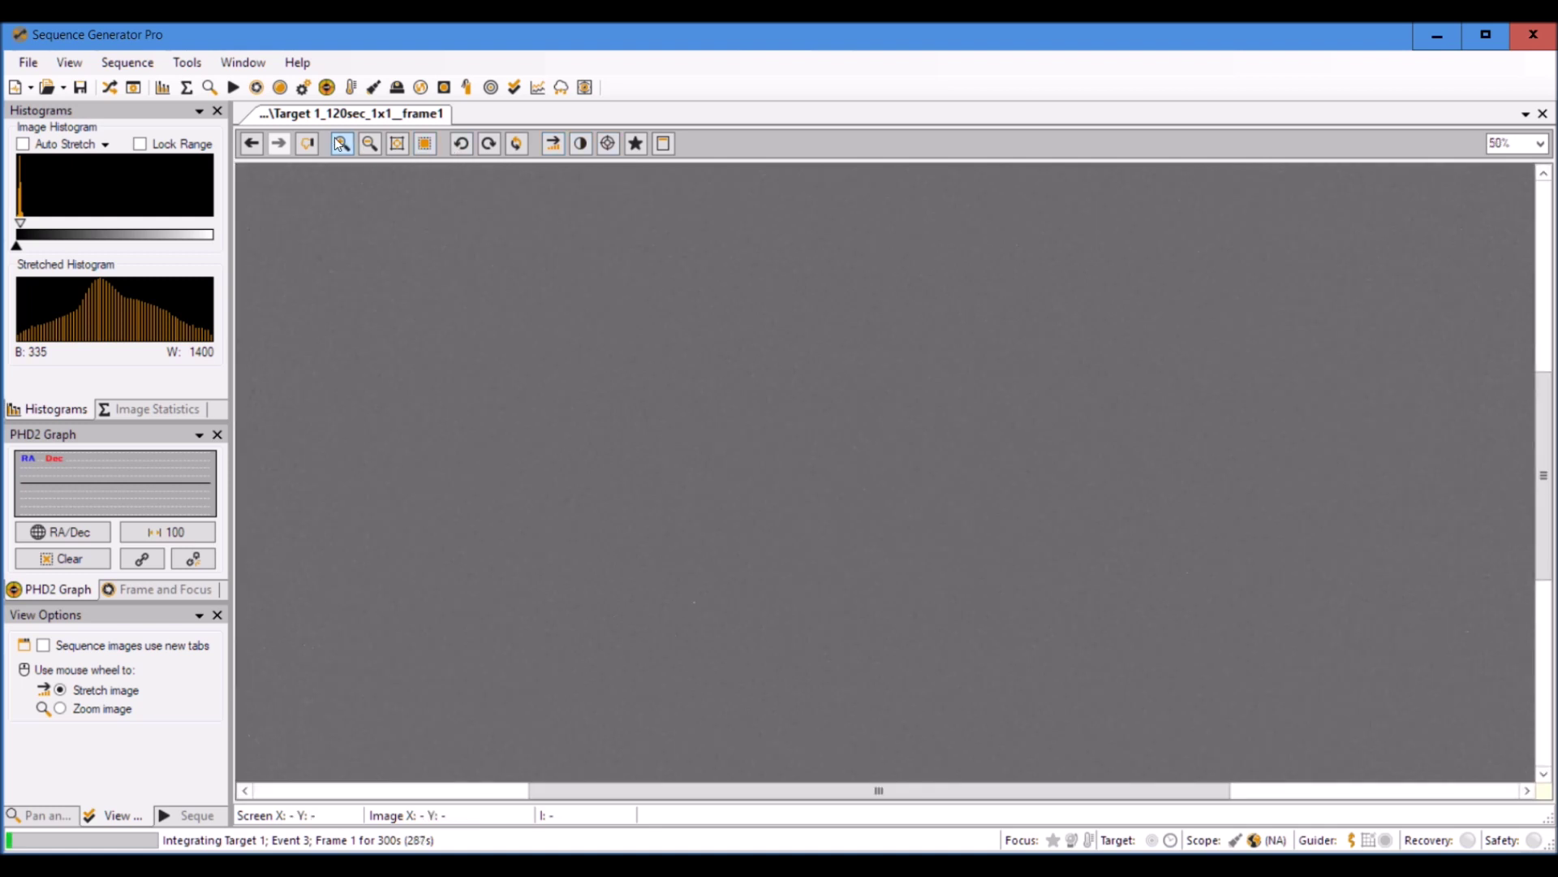
{"action": "left_click", "coordinate": [341, 144]}
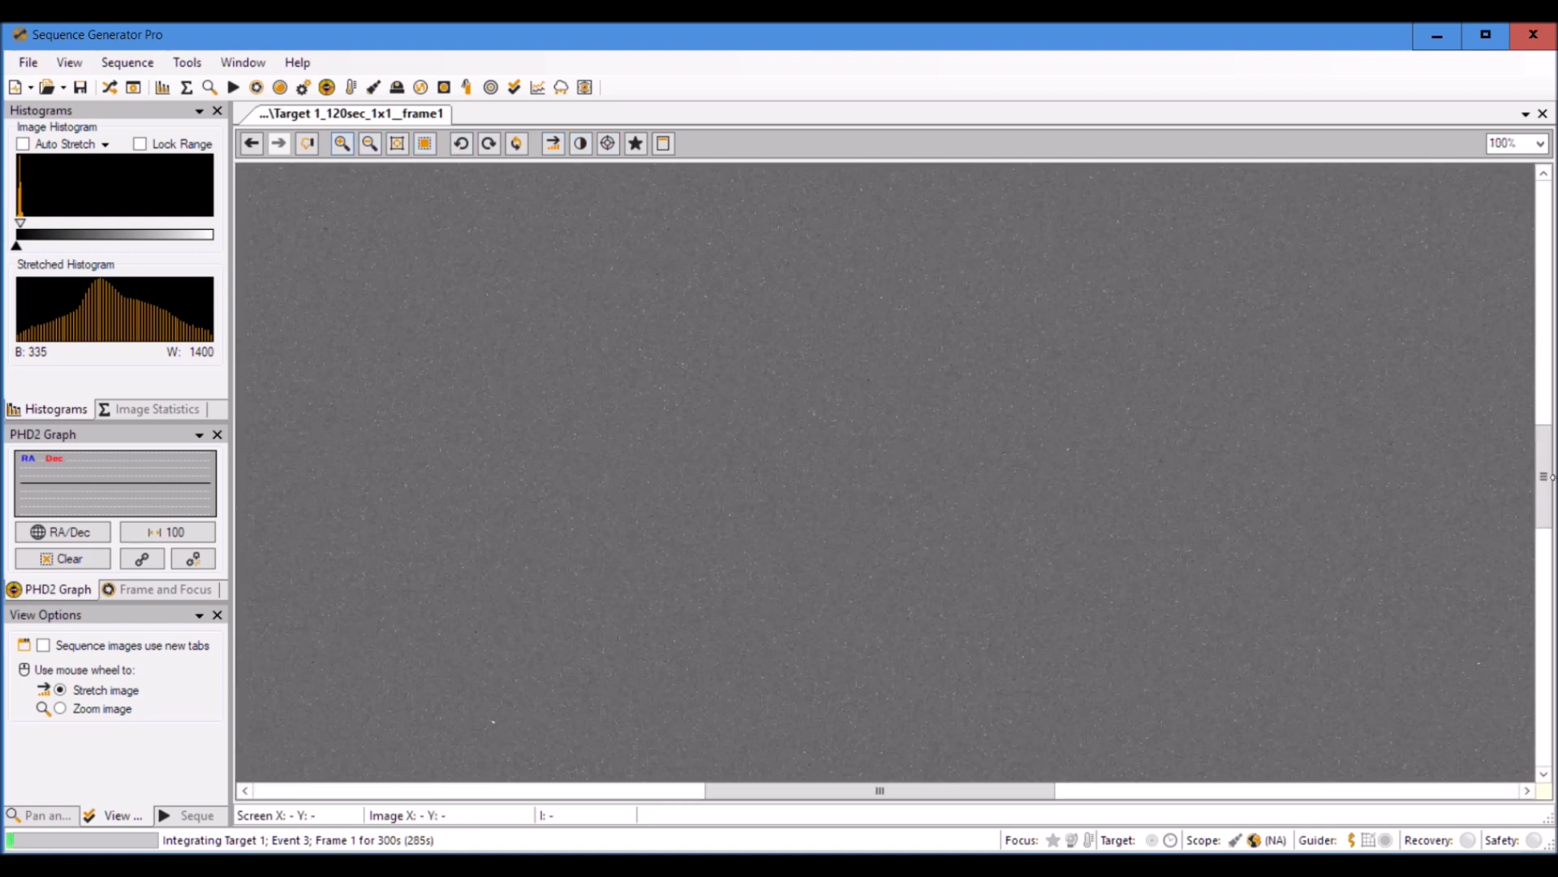
{"action": "left_click_drag", "start_coordinate": [1550, 477], "coordinate": [1544, 233]}
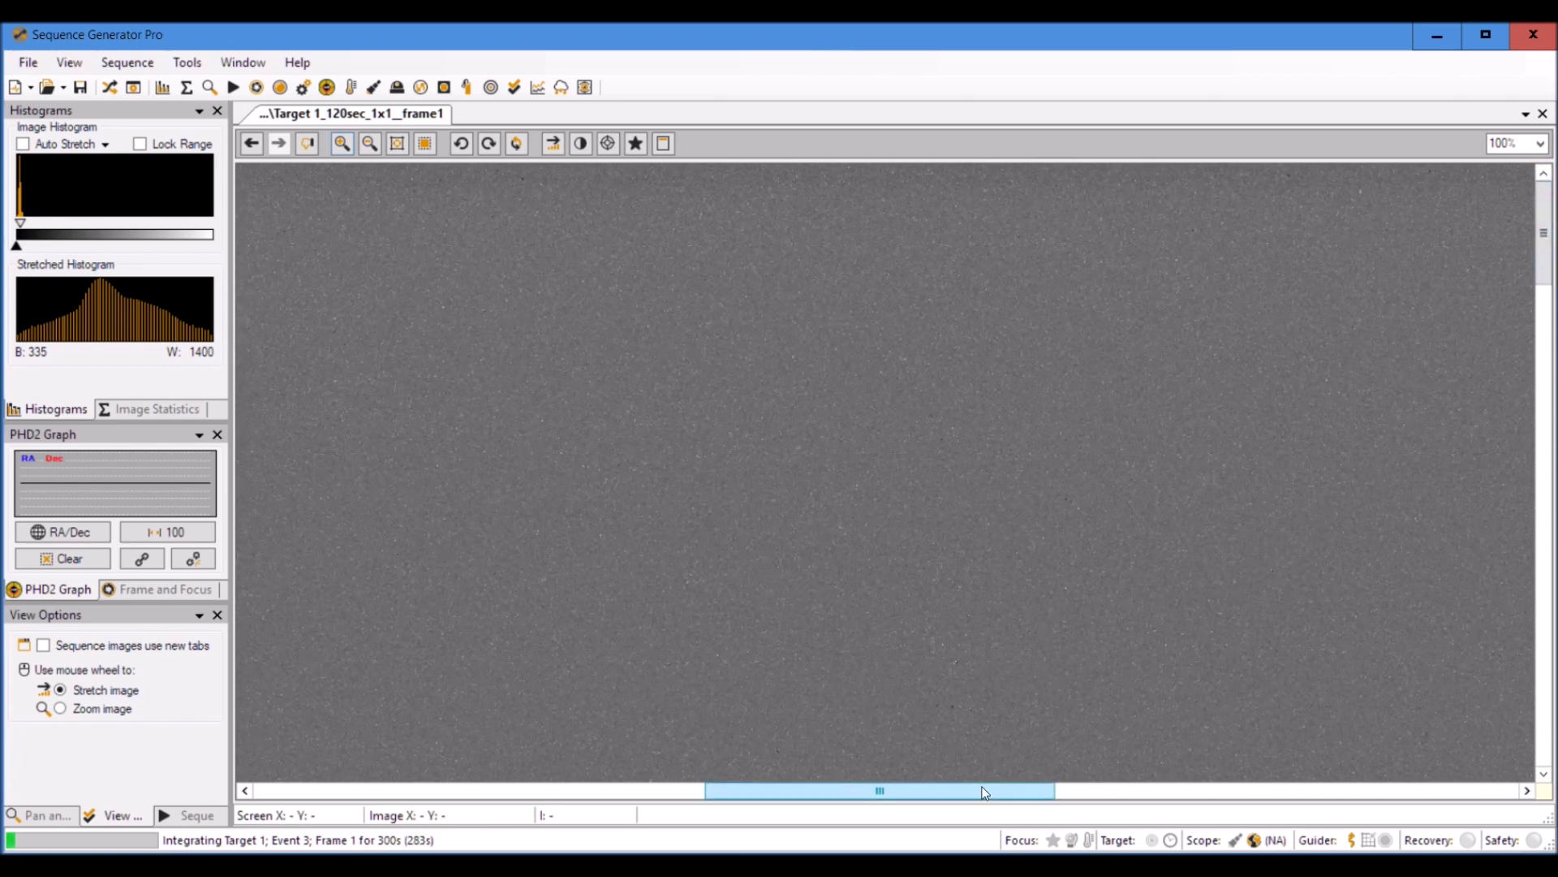
{"action": "left_click_drag", "start_coordinate": [984, 792], "coordinate": [1448, 792]}
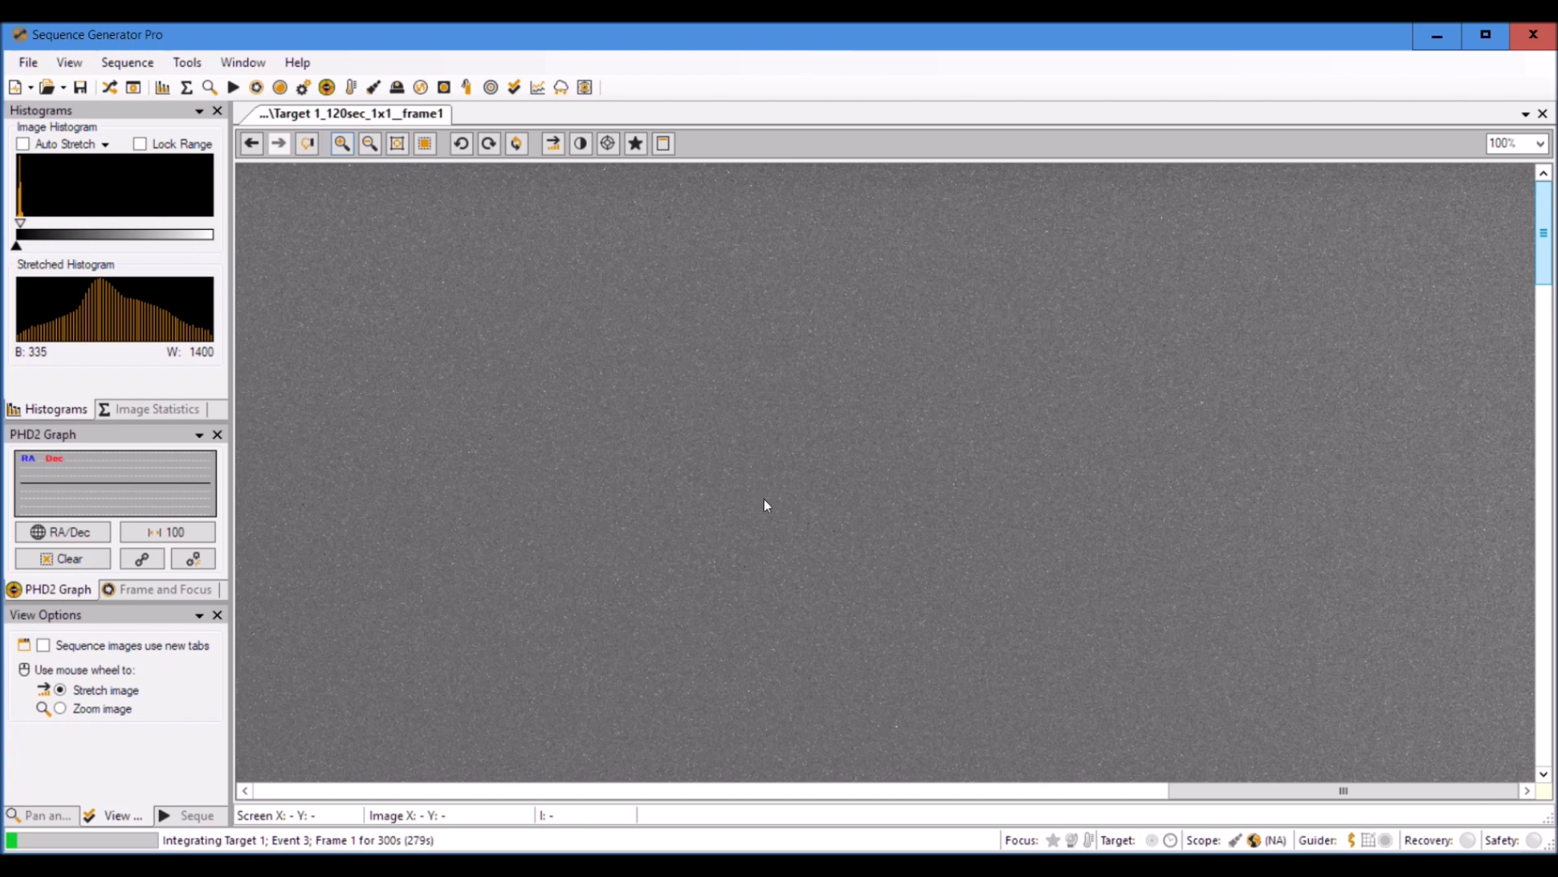
{"action": "left_click_drag", "start_coordinate": [1193, 792], "coordinate": [215, 771]}
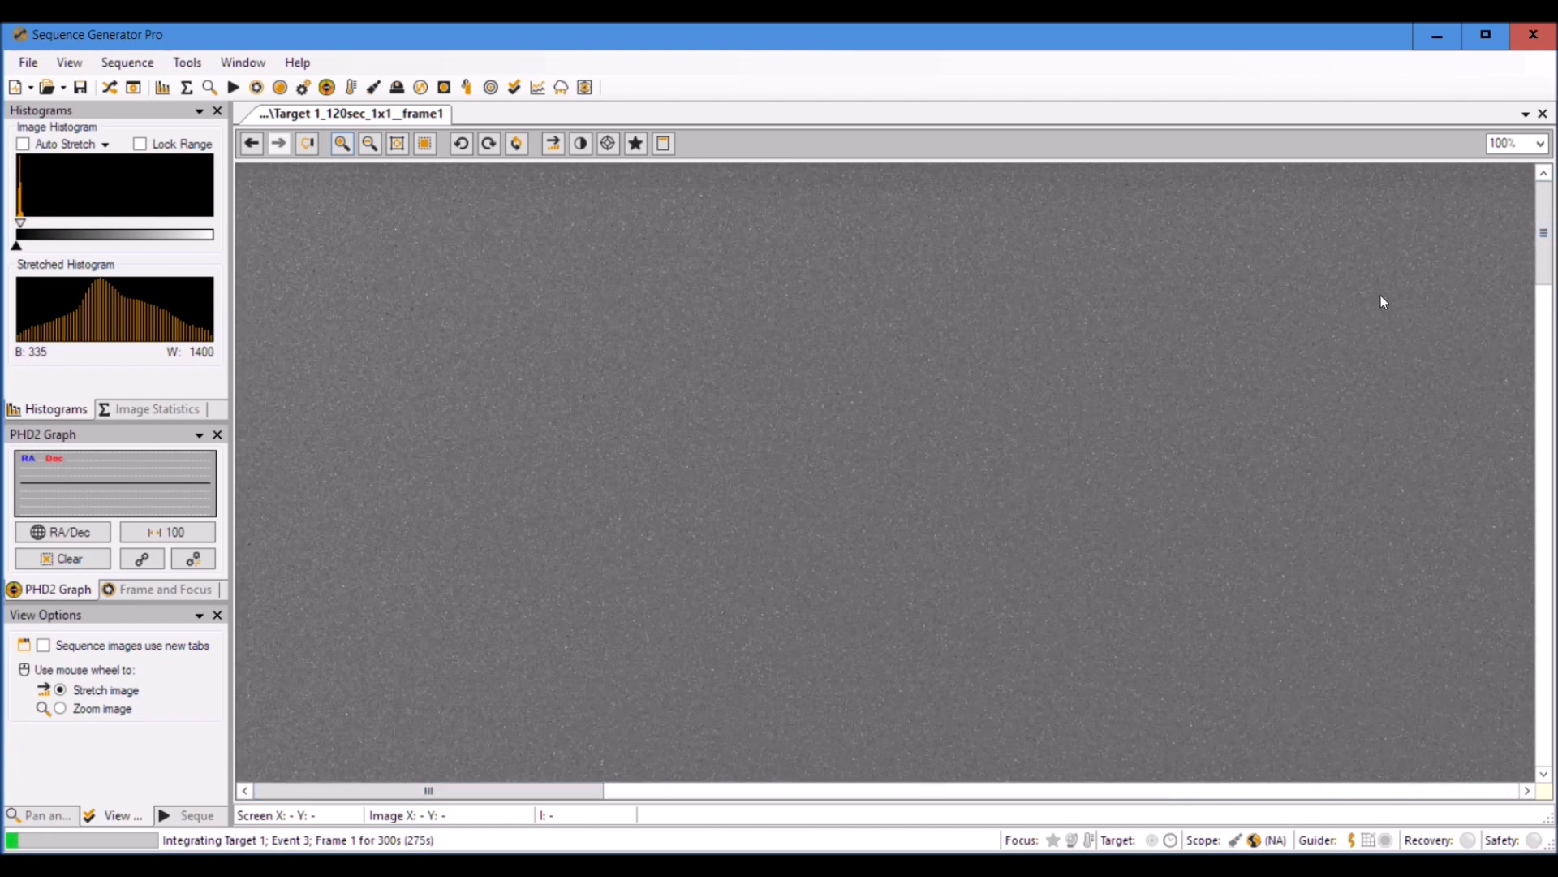
{"action": "left_click_drag", "start_coordinate": [1542, 264], "coordinate": [1542, 740]}
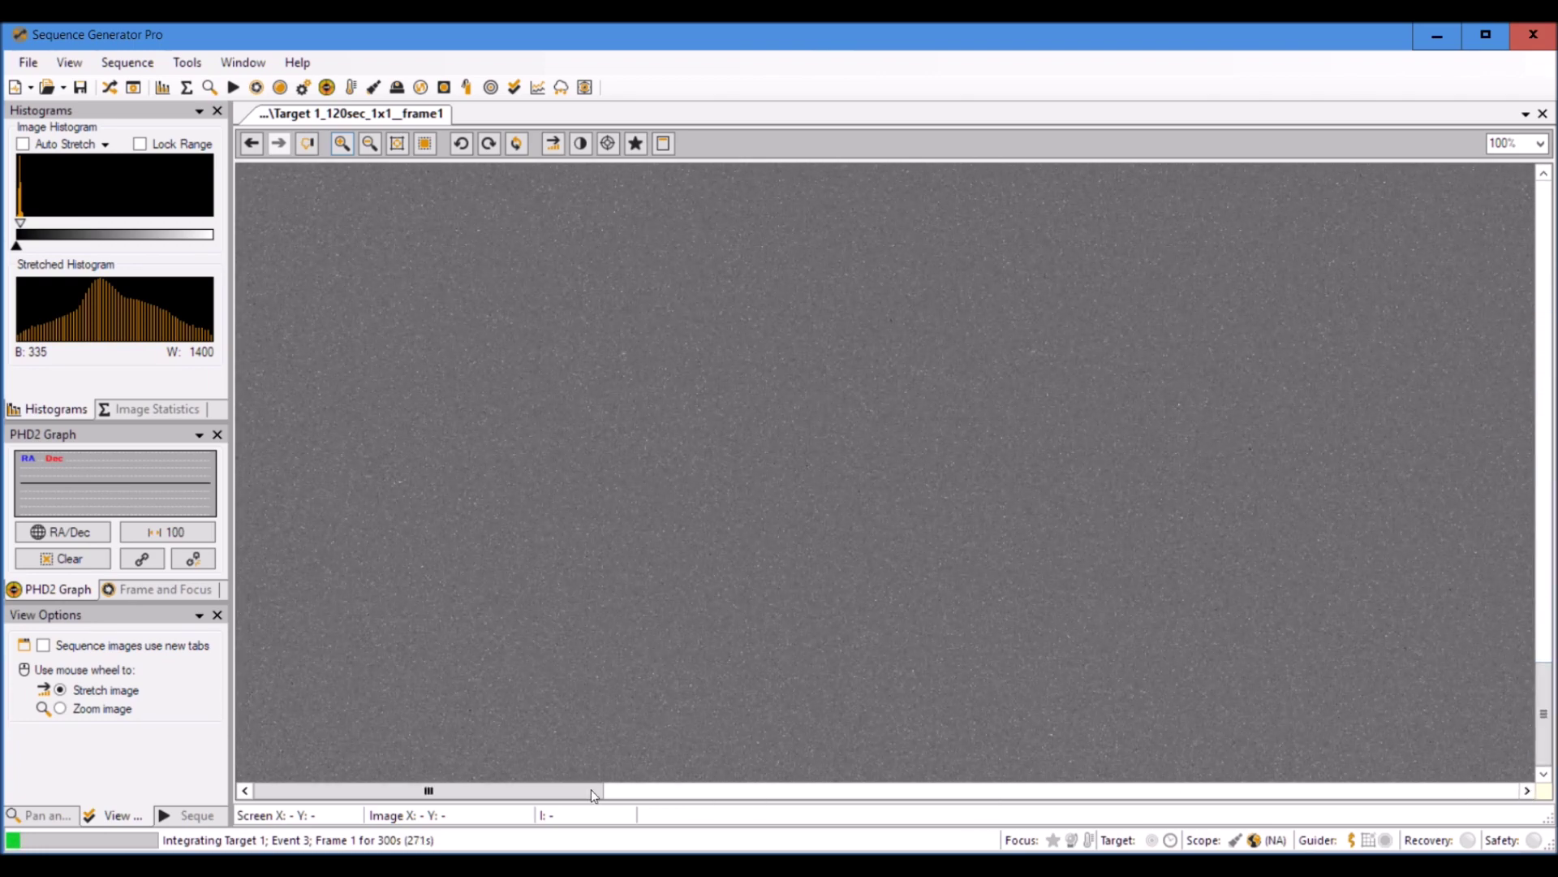
{"action": "left_click_drag", "start_coordinate": [518, 794], "coordinate": [1481, 806]}
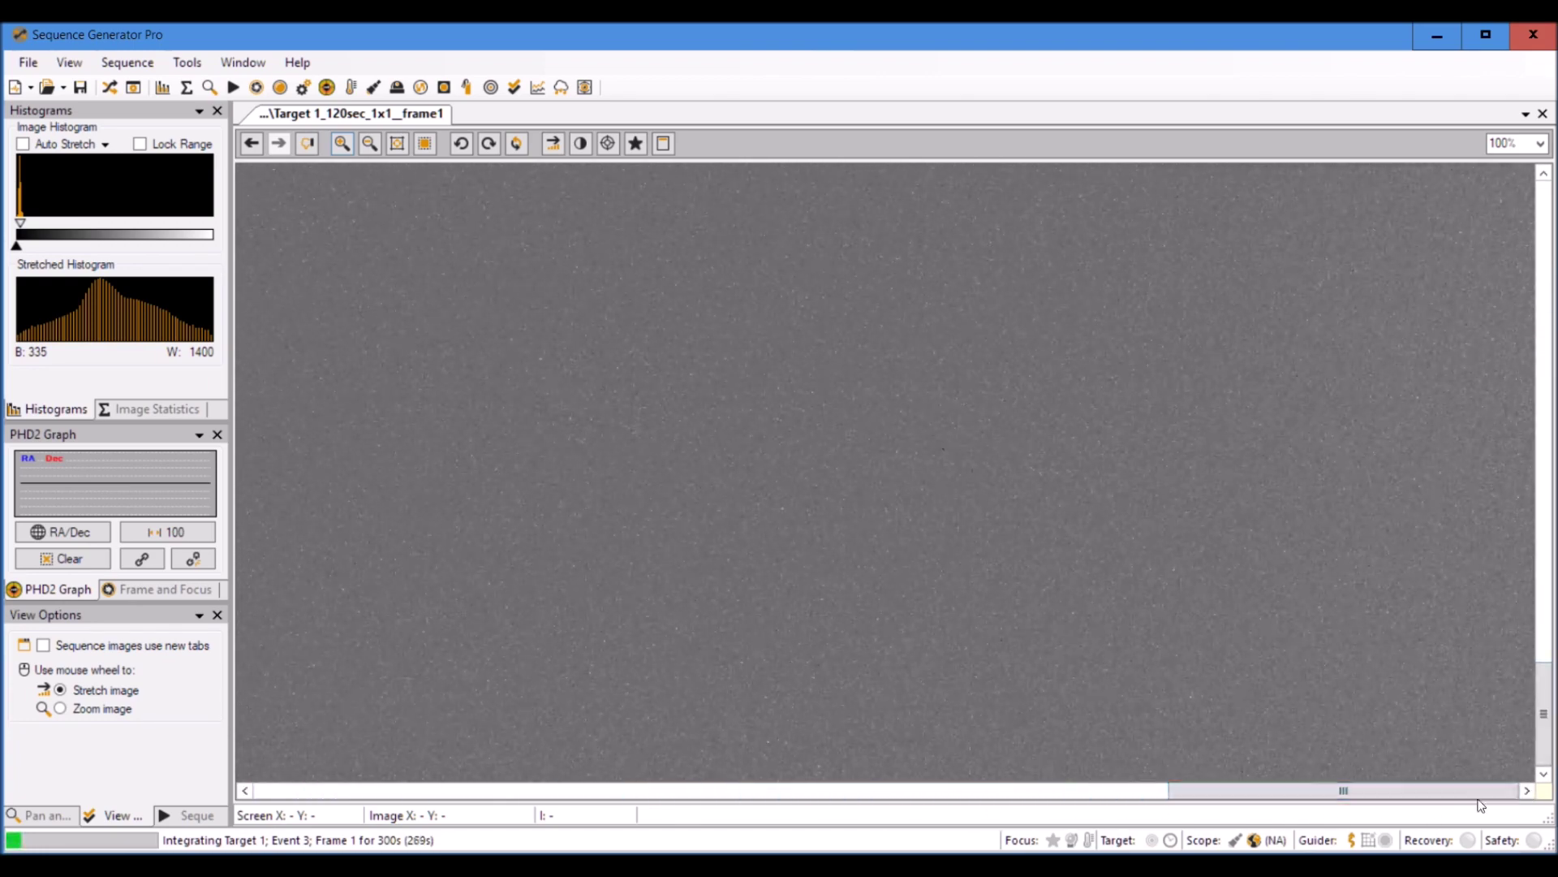
{"action": "left_click_drag", "start_coordinate": [1546, 729], "coordinate": [1544, 491]}
{"action": "left_click_drag", "start_coordinate": [1253, 791], "coordinate": [763, 794]}
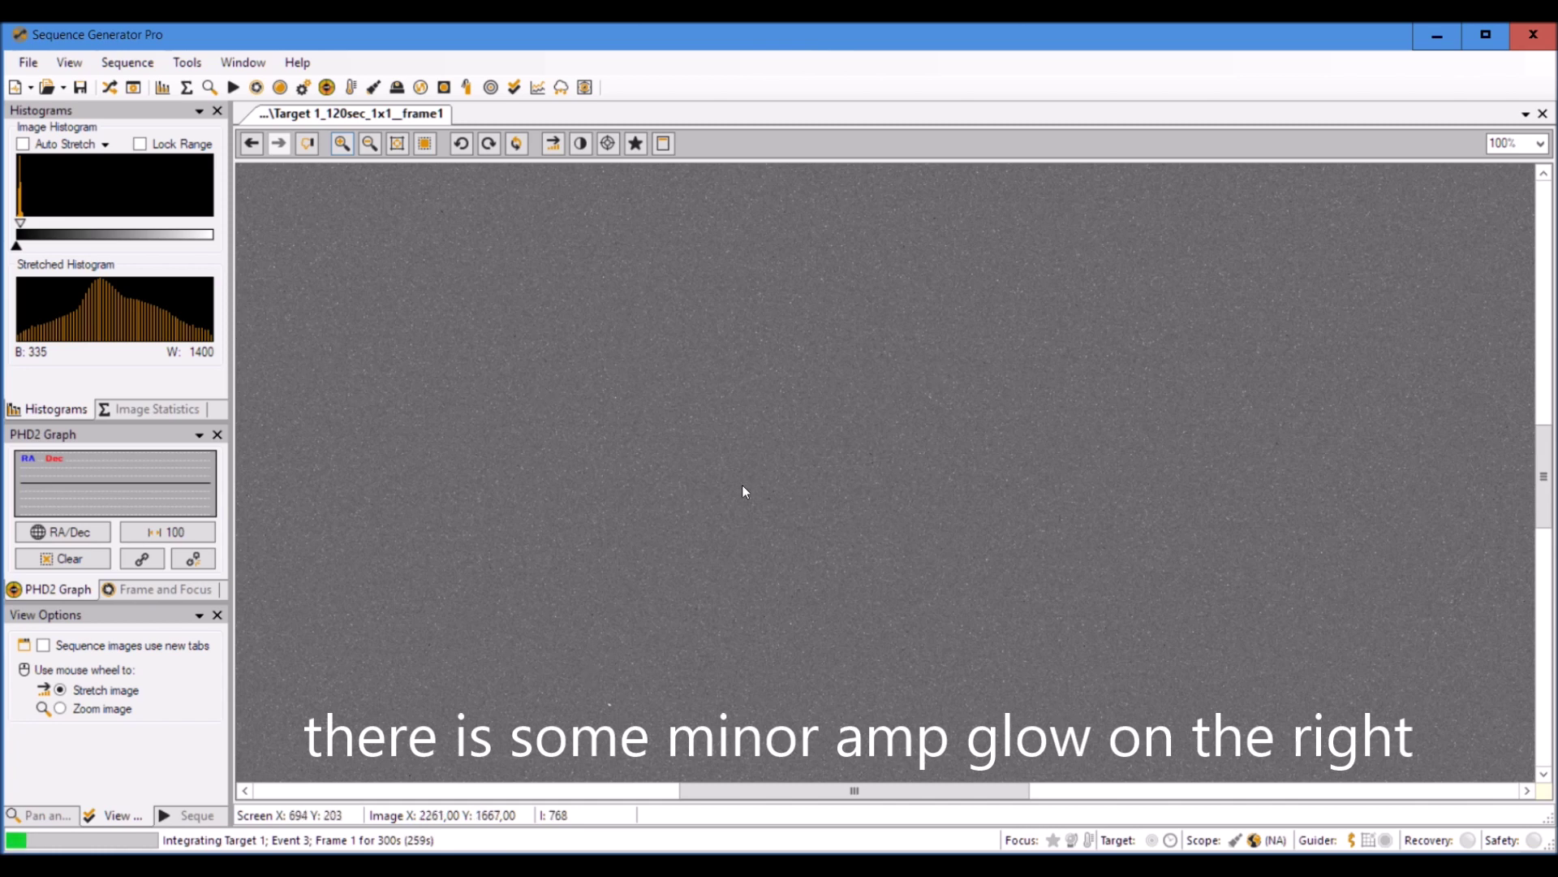
{"action": "left_click", "coordinate": [371, 144]}
Zoom out to fit the frame, then dismiss Sequence Complete with 'Run end of sequence options' unchecked
{"action": "left_click", "coordinate": [371, 143]}
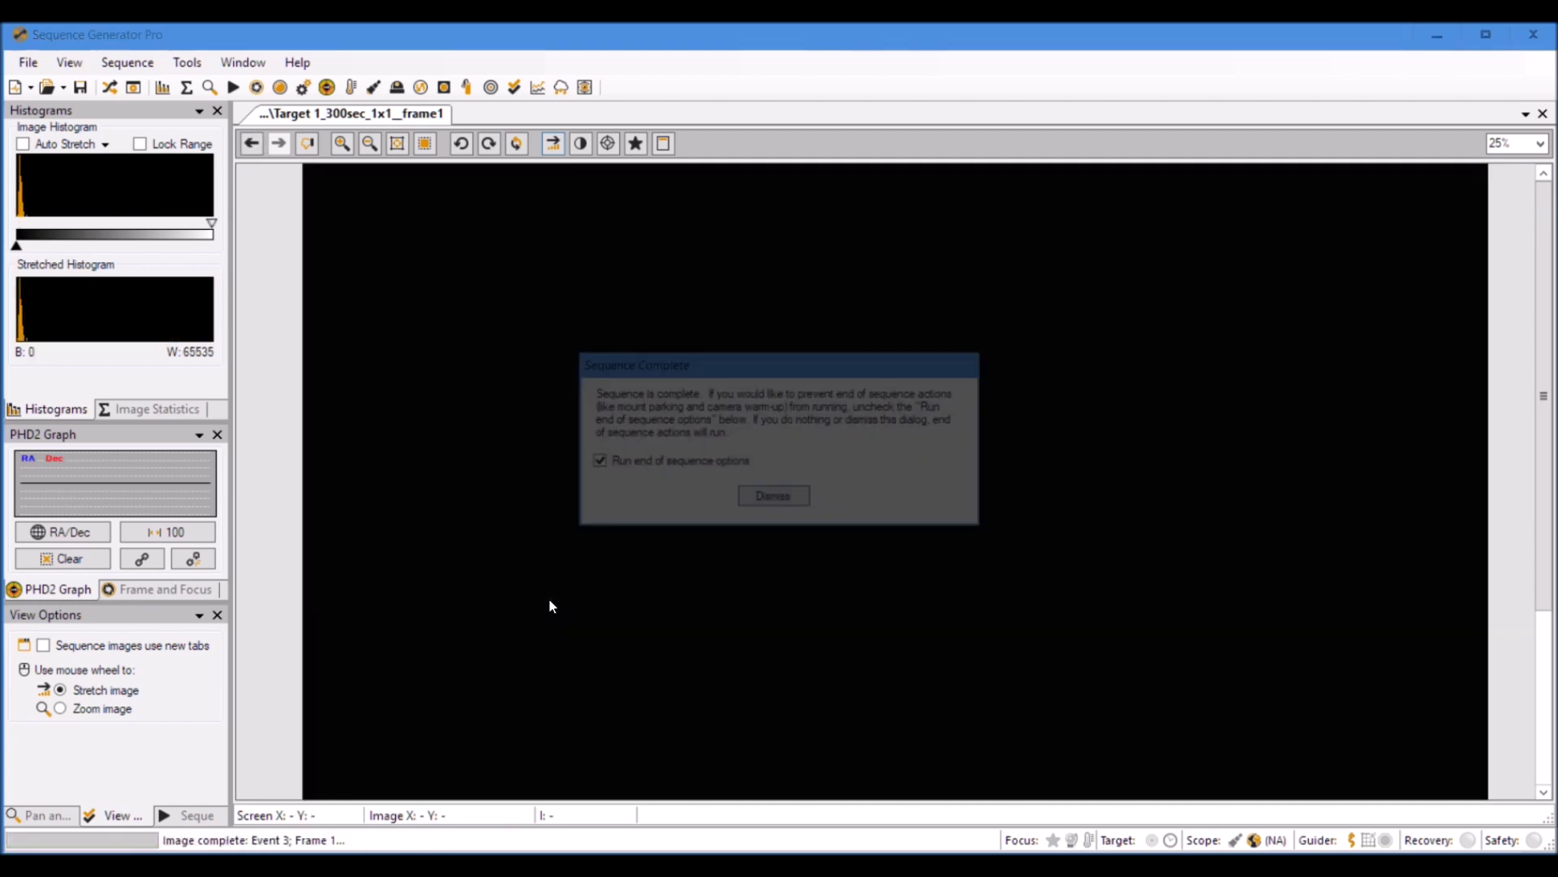
{"action": "left_click", "coordinate": [596, 463]}
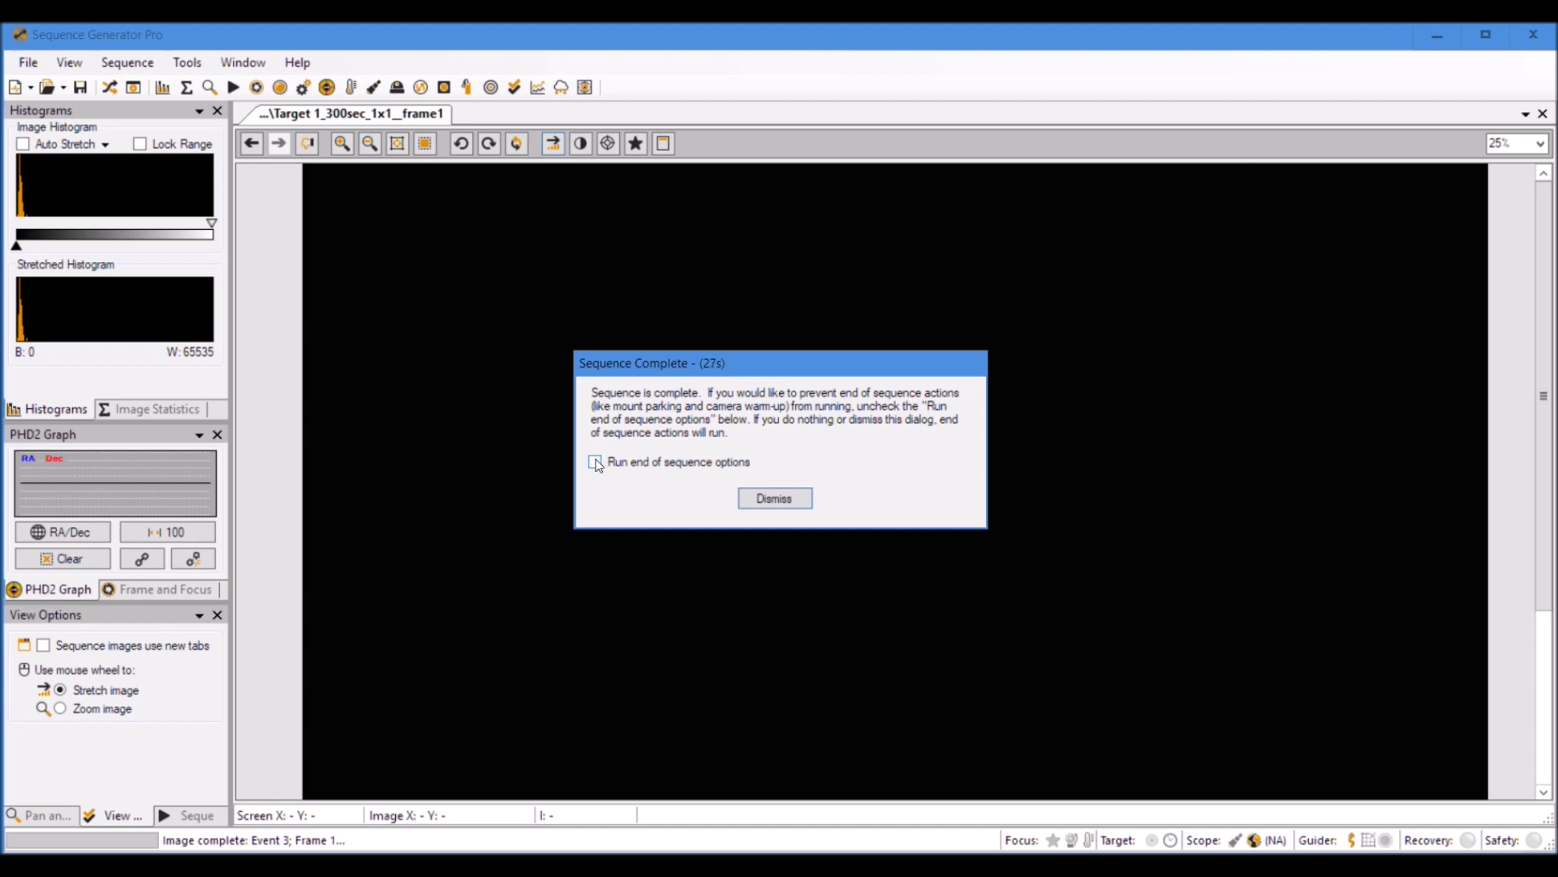
{"action": "left_click", "coordinate": [767, 496]}
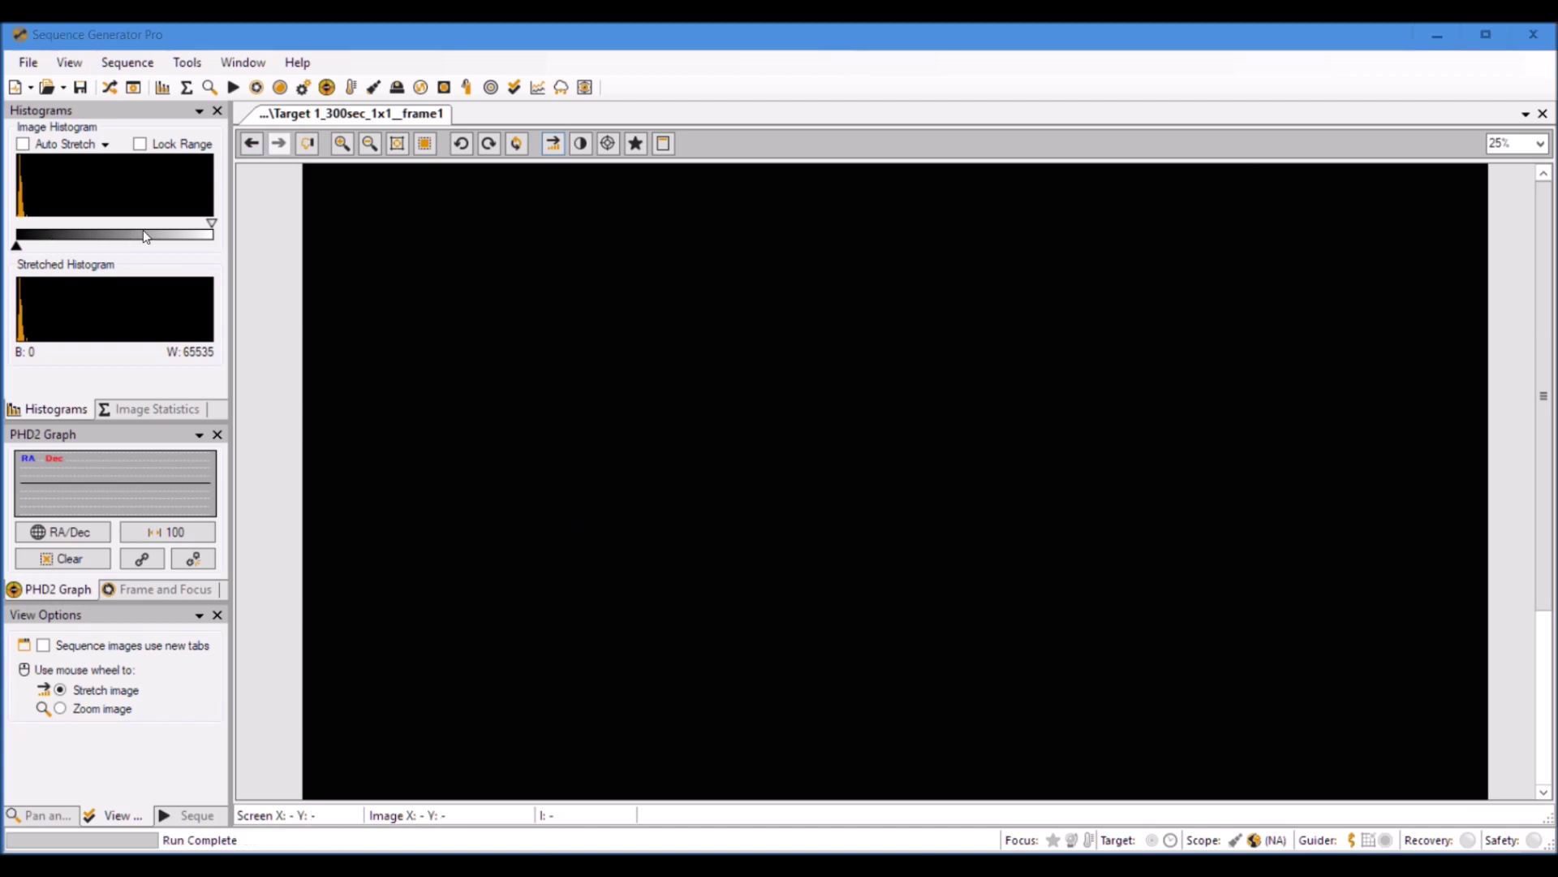
Auto-stretch the 300-second dark frame and zoom in to 75%
{"action": "left_click", "coordinate": [553, 144]}
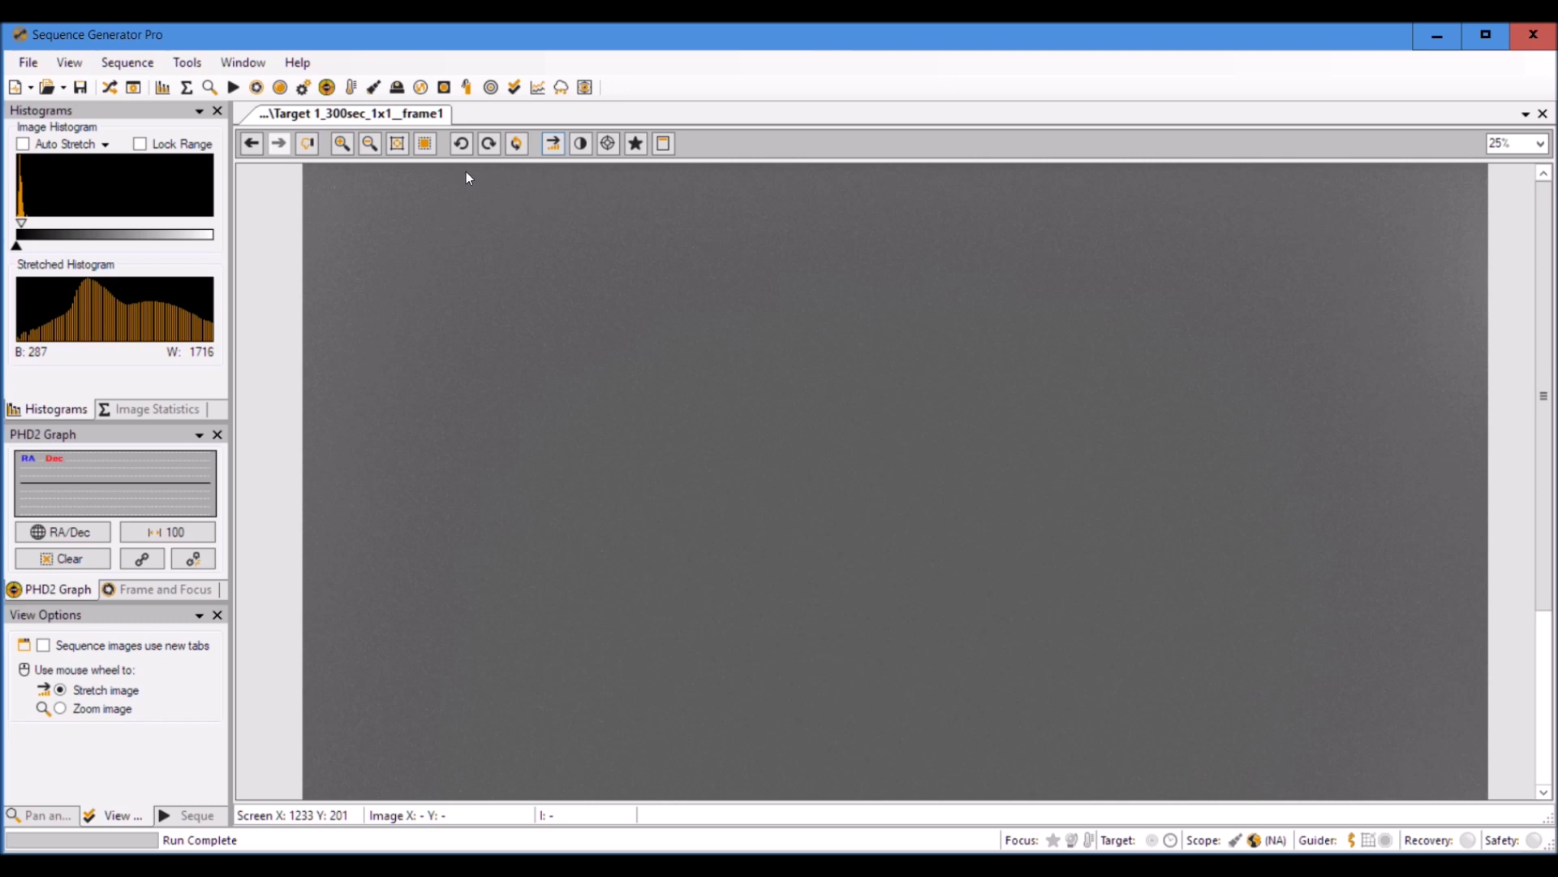
{"action": "left_click", "coordinate": [342, 144]}
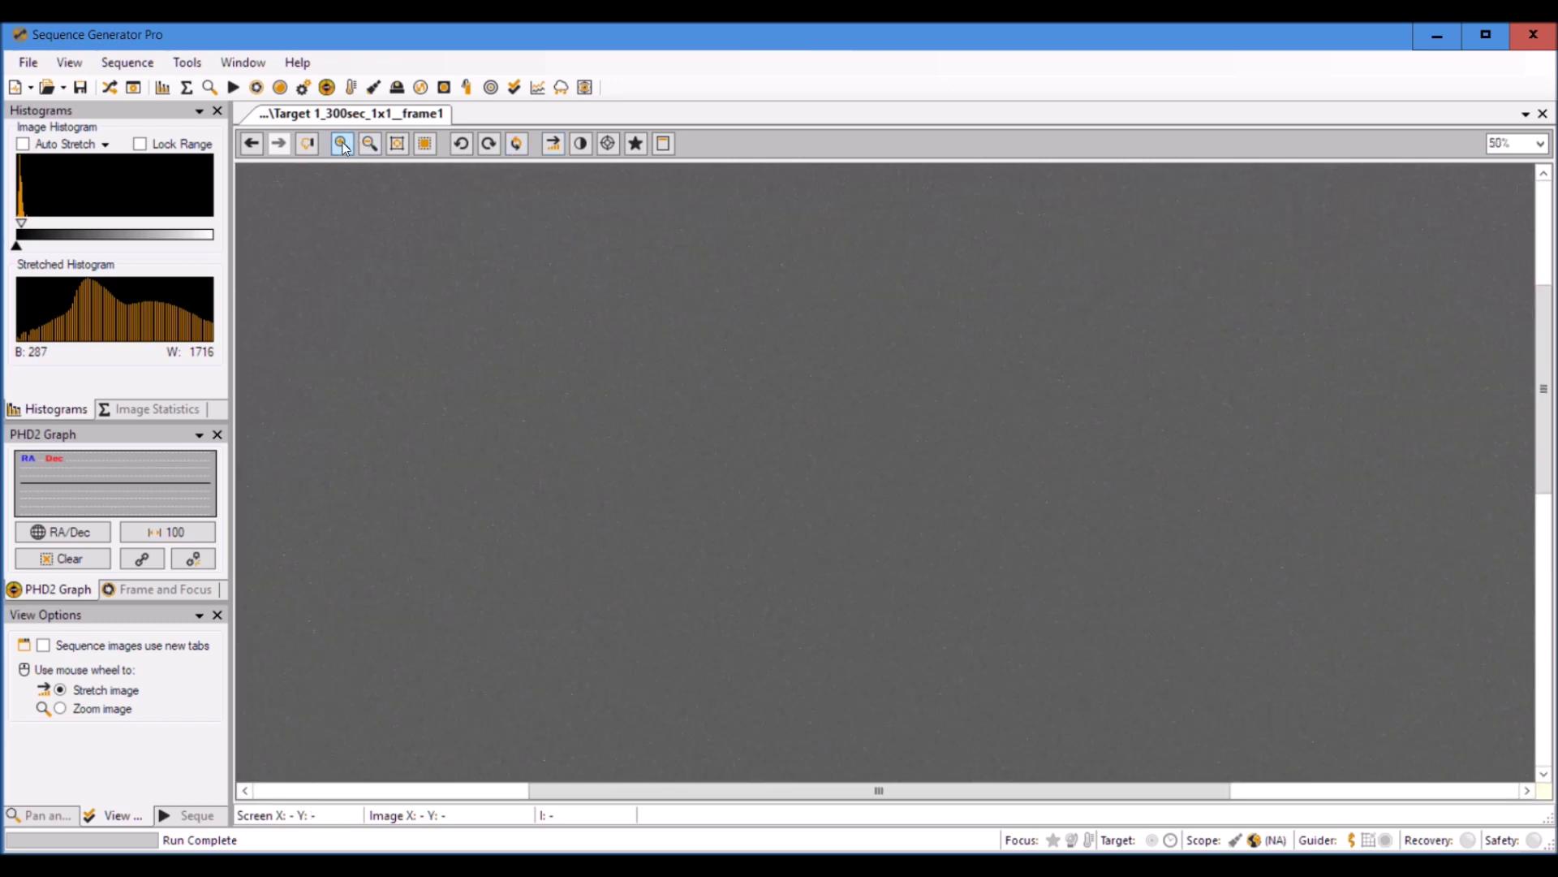
{"action": "left_click", "coordinate": [341, 144]}
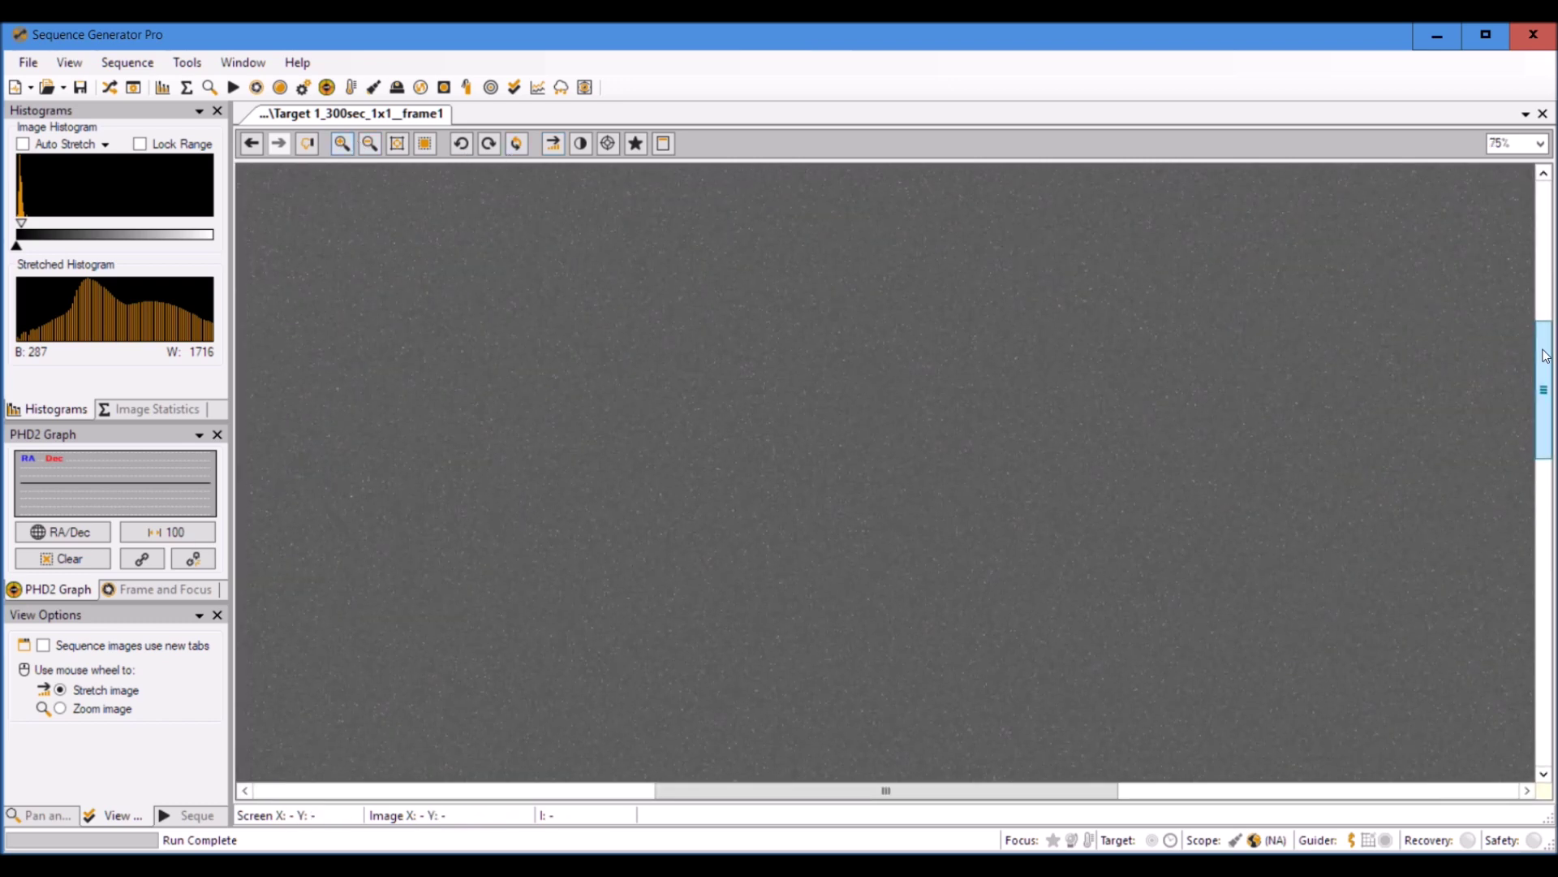
Pan around the frame edges to inspect noise and the right-side amp glow, then zoom out once
{"action": "left_click_drag", "start_coordinate": [1543, 390], "coordinate": [1544, 251]}
{"action": "left_click_drag", "start_coordinate": [860, 790], "coordinate": [1416, 805]}
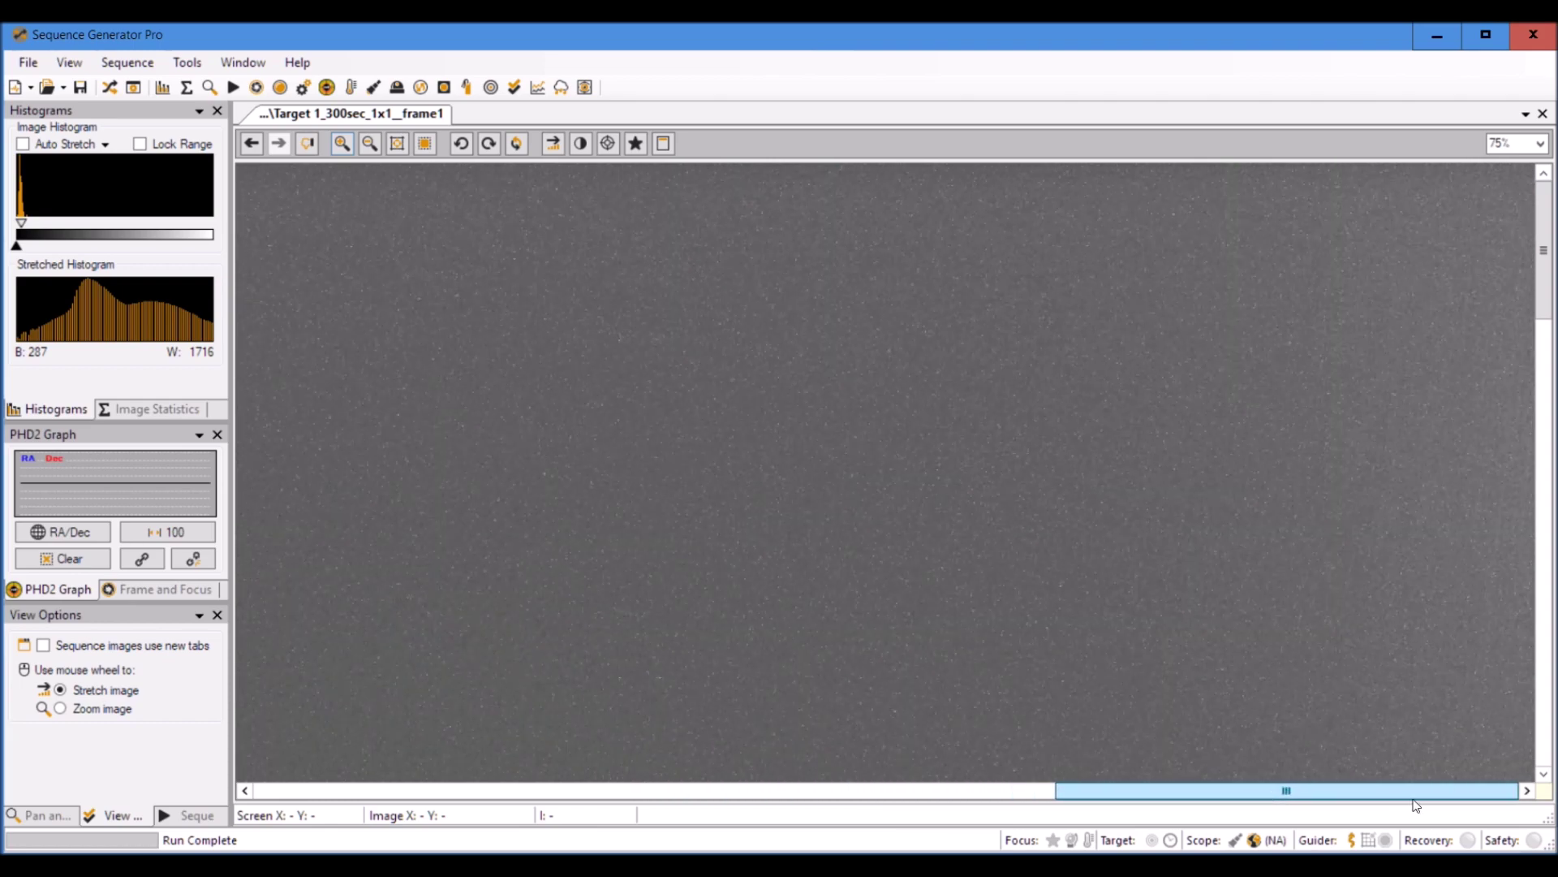
{"action": "left_click_drag", "start_coordinate": [1372, 781], "coordinate": [1452, 762]}
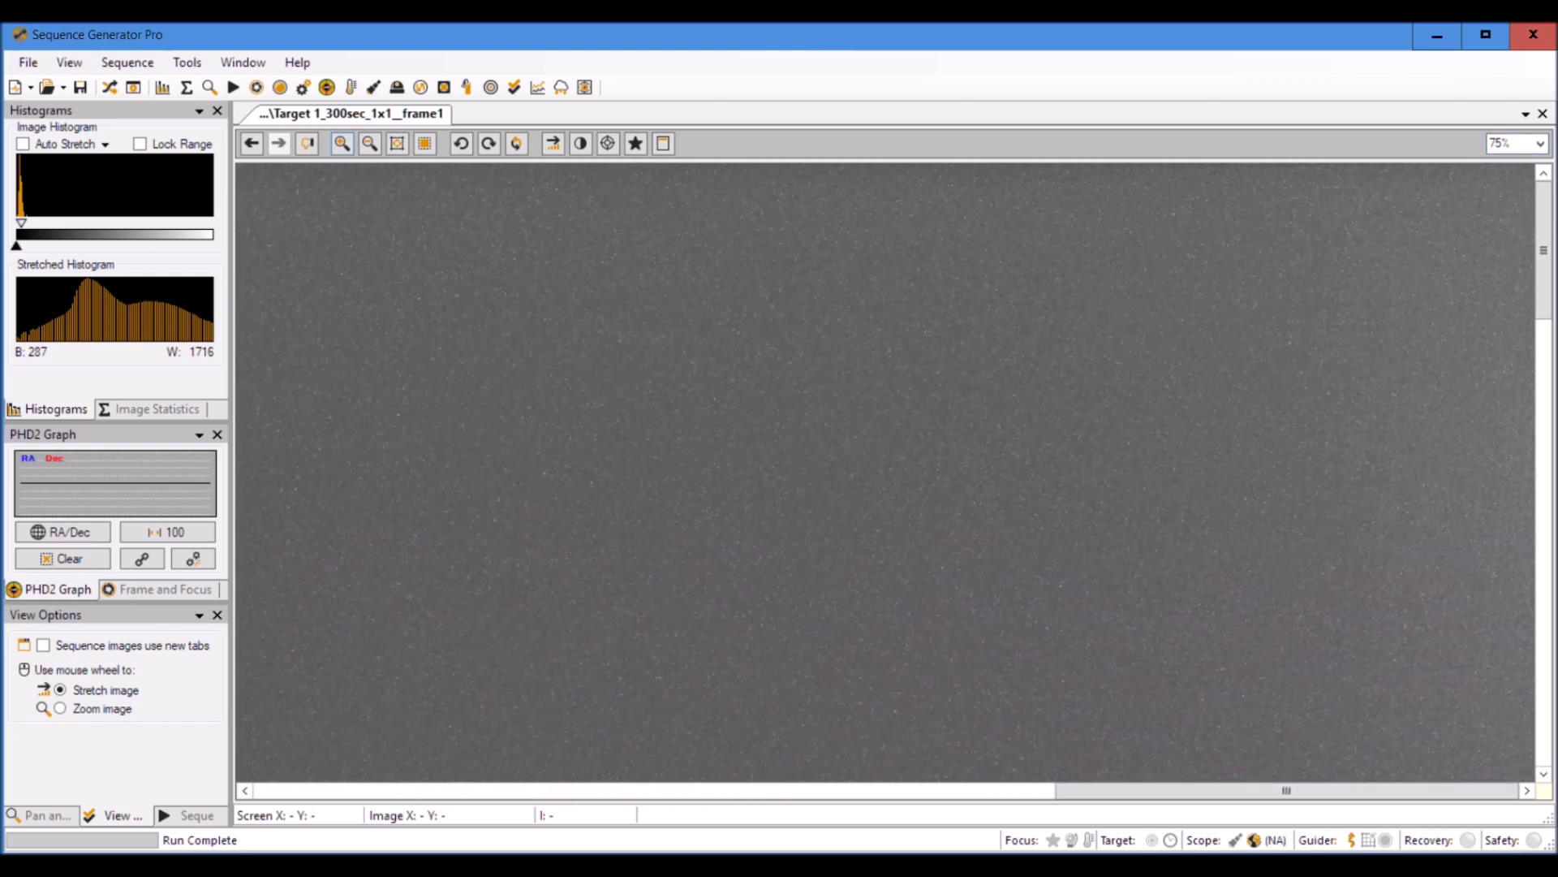
{"action": "left_click_drag", "start_coordinate": [1531, 220], "coordinate": [1538, 706]}
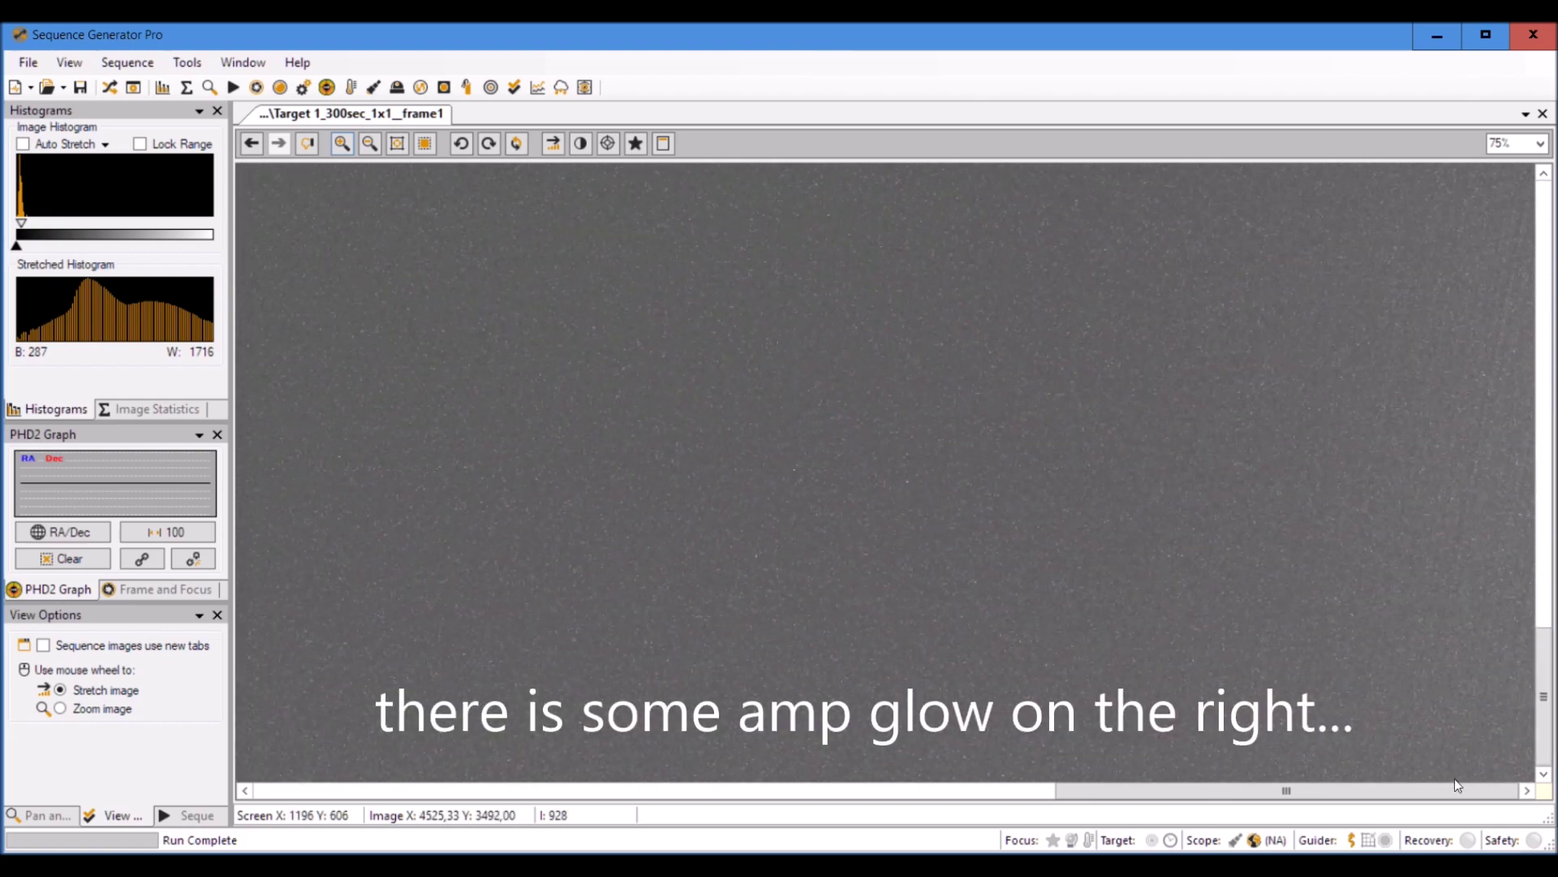
{"action": "mouse_move", "coordinate": [1454, 789]}
{"action": "left_mouse_down"}
{"action": "mouse_move", "coordinate": [1361, 796]}
{"action": "mouse_move", "coordinate": [1454, 803]}
{"action": "left_mouse_up"}
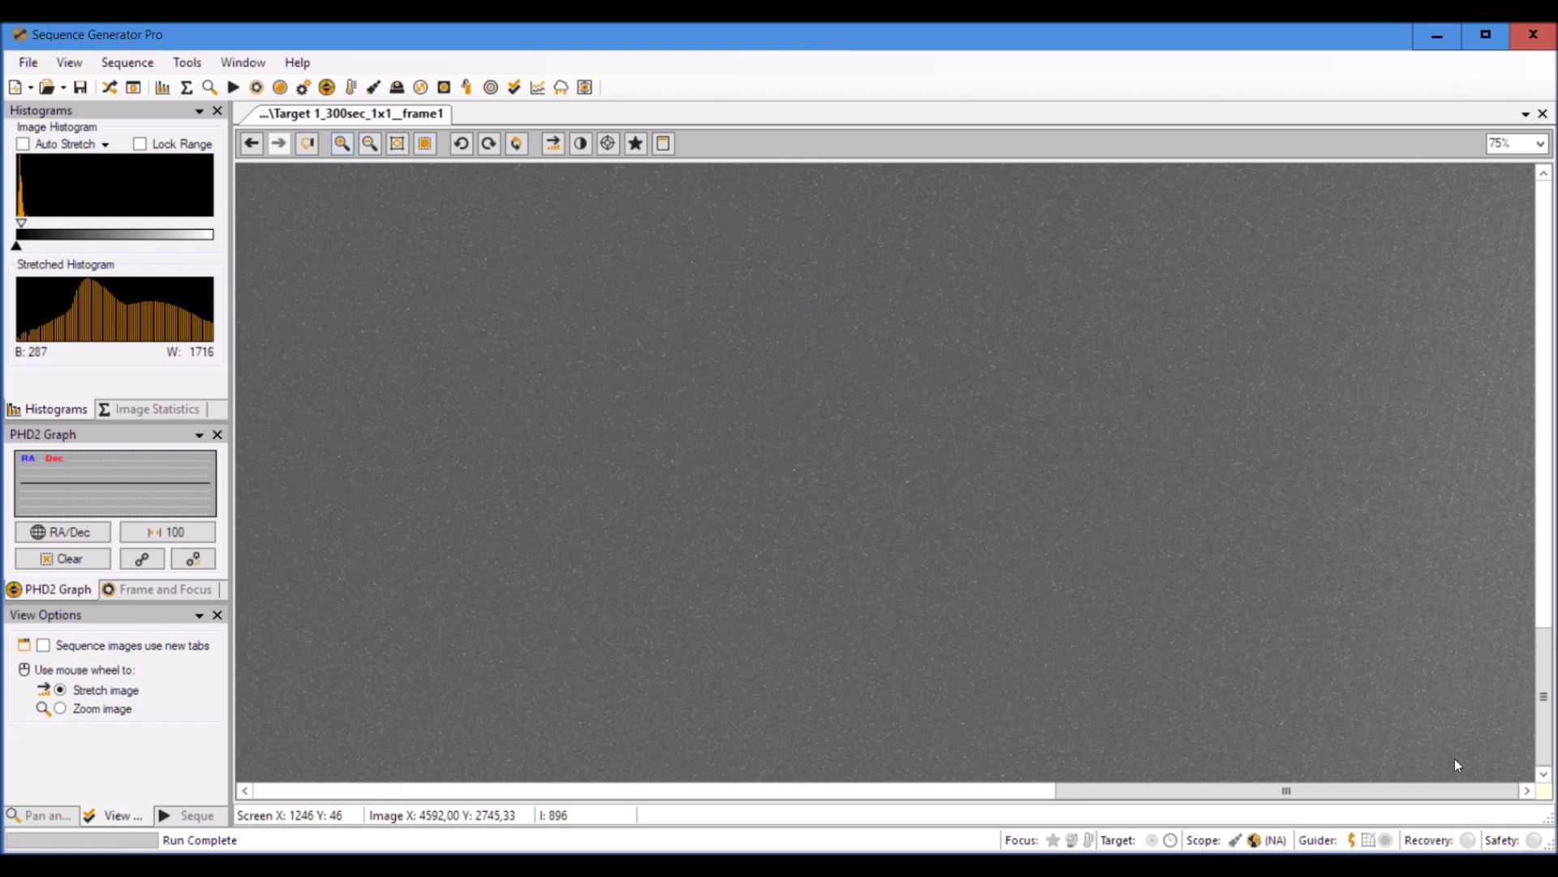
{"action": "left_click_drag", "start_coordinate": [1444, 787], "coordinate": [535, 841]}
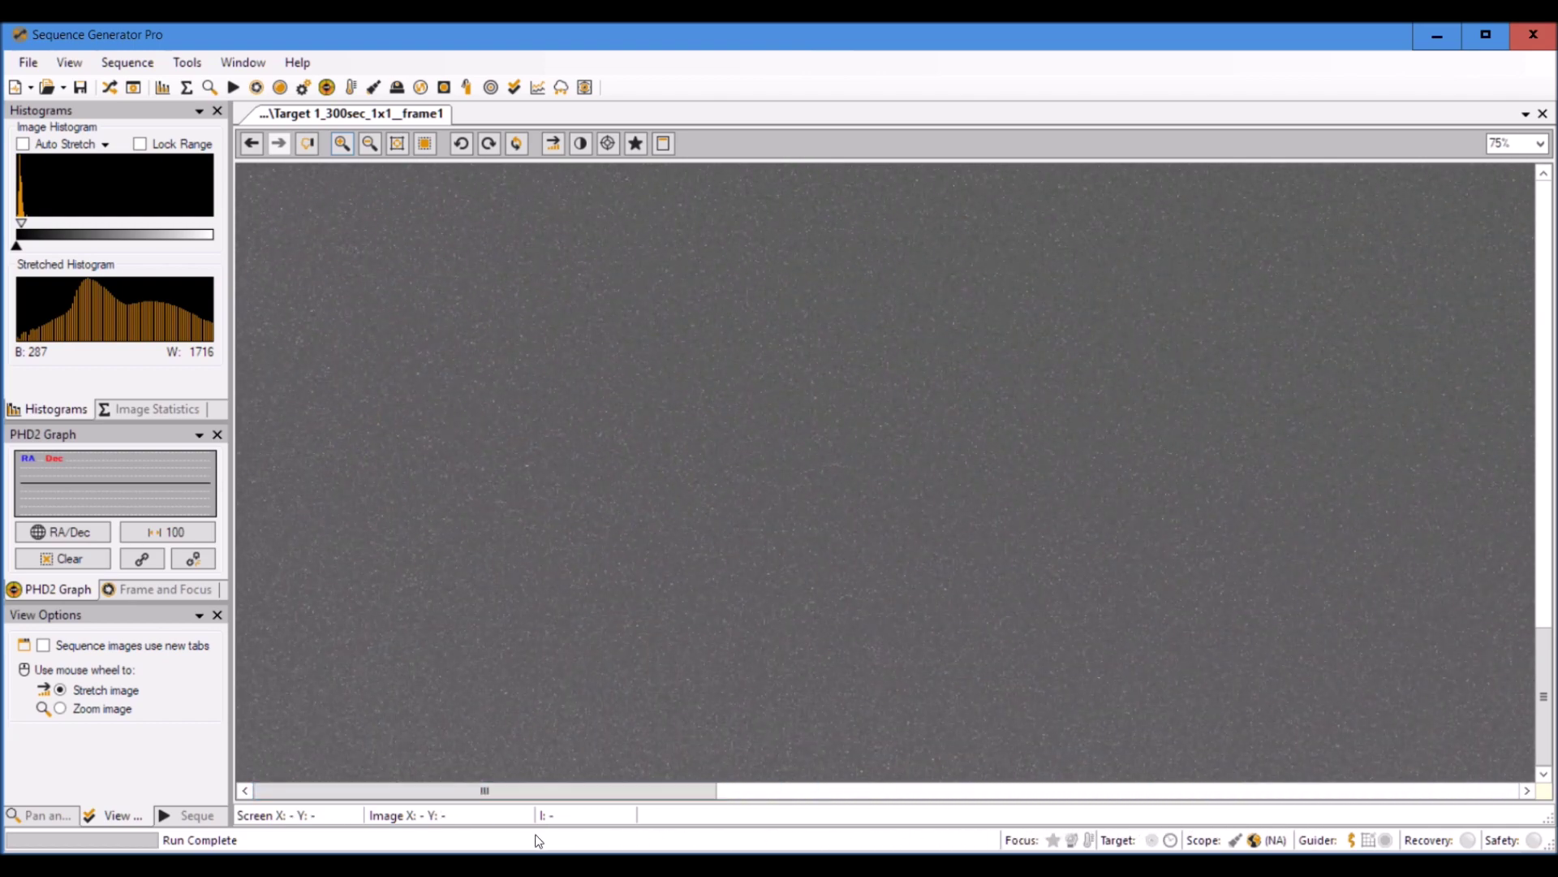
{"action": "left_click_drag", "start_coordinate": [1533, 673], "coordinate": [1441, 157]}
{"action": "left_click_drag", "start_coordinate": [713, 789], "coordinate": [1003, 781]}
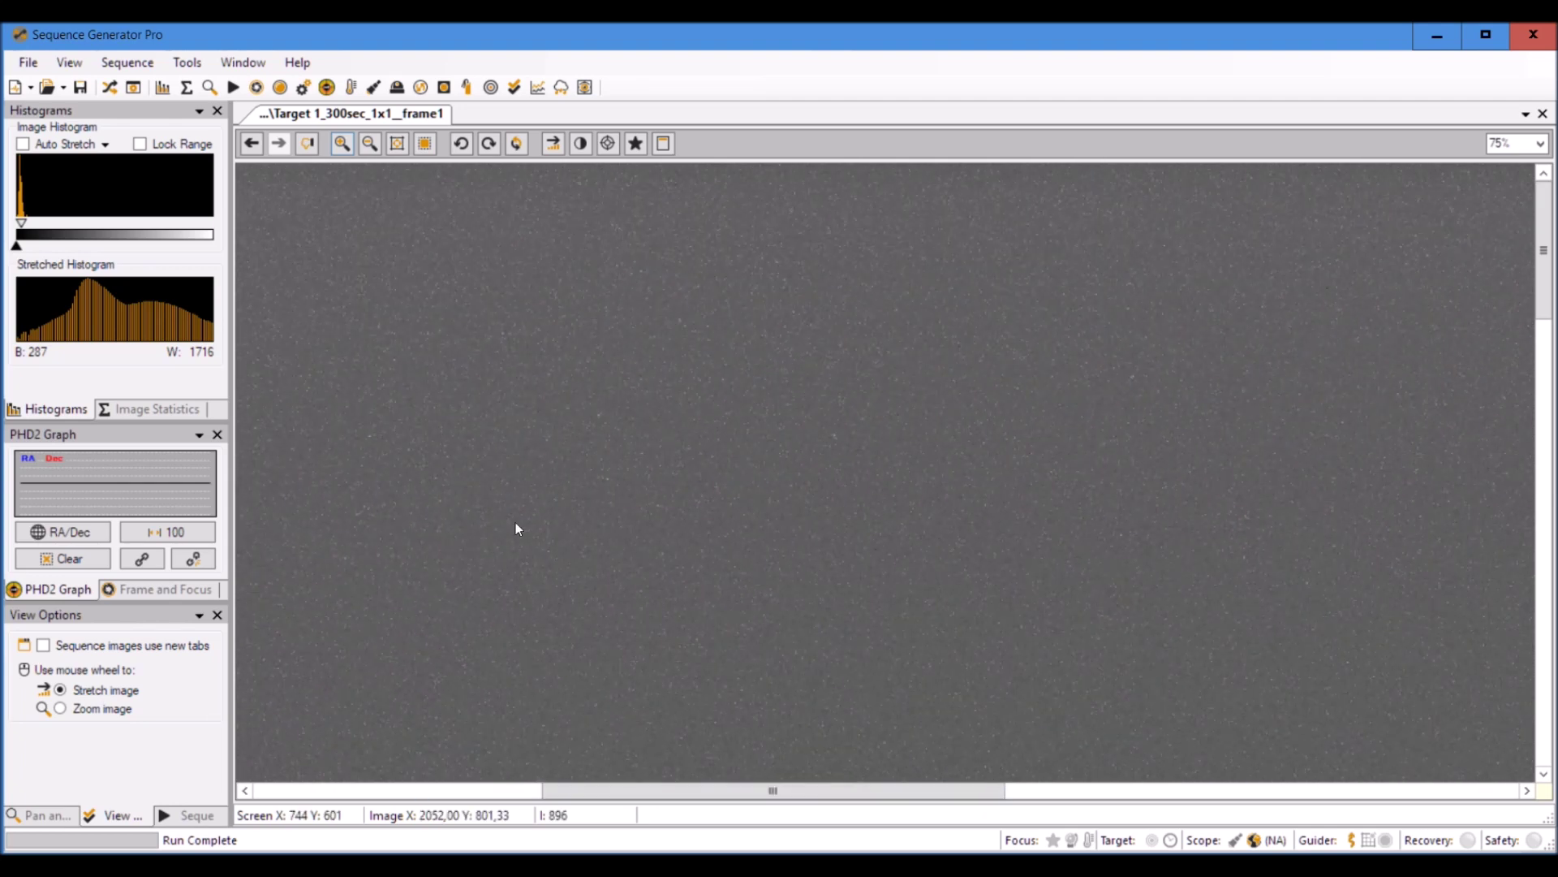
{"action": "left_click_drag", "start_coordinate": [1546, 283], "coordinate": [1542, 480]}
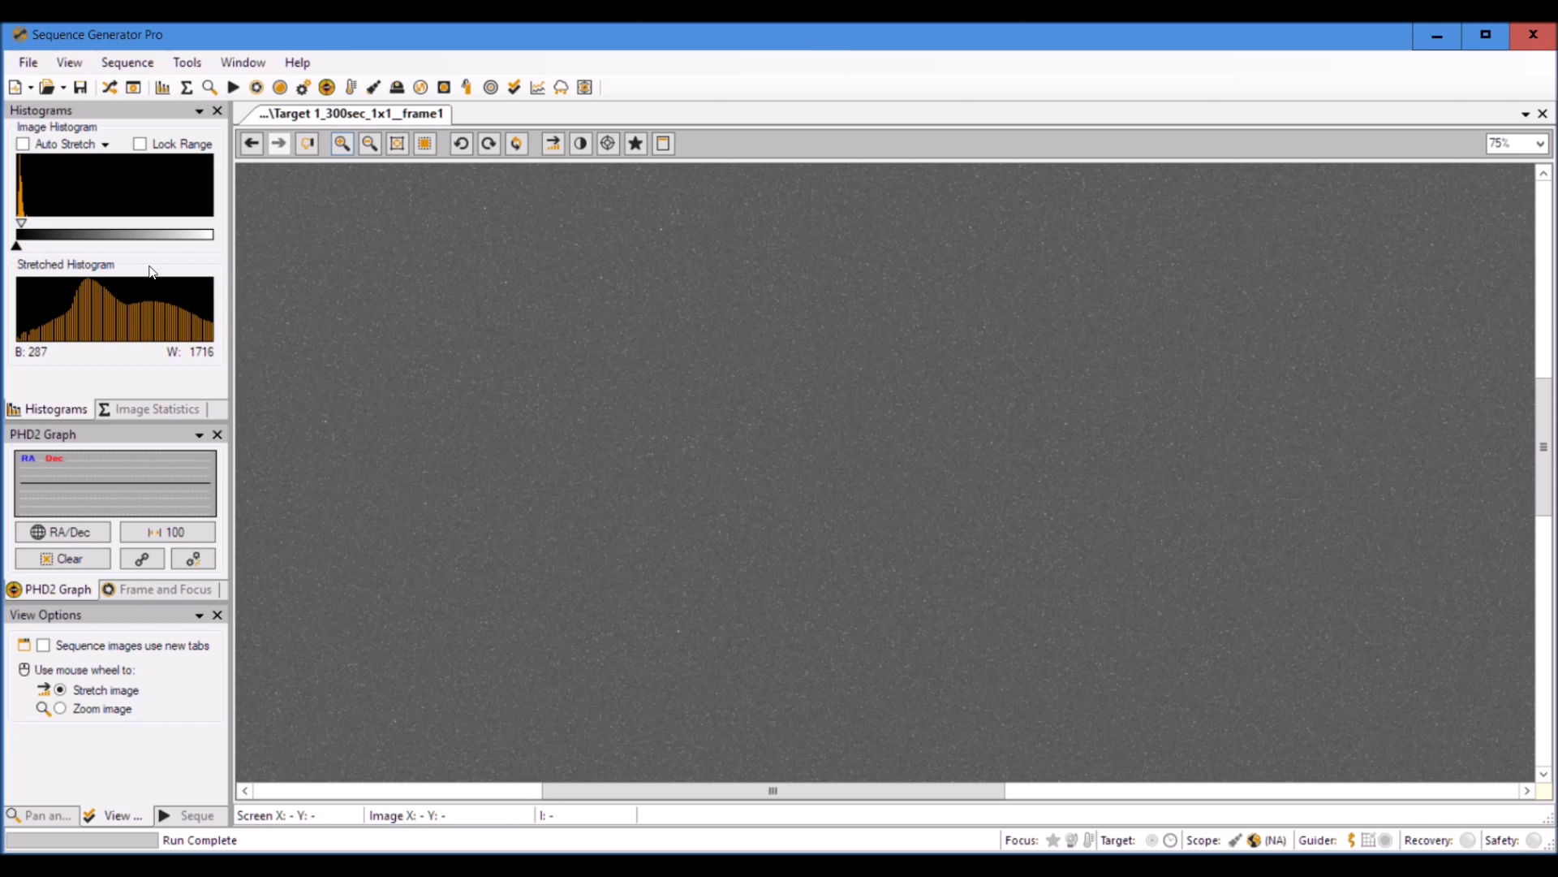
{"action": "left_click", "coordinate": [370, 144]}
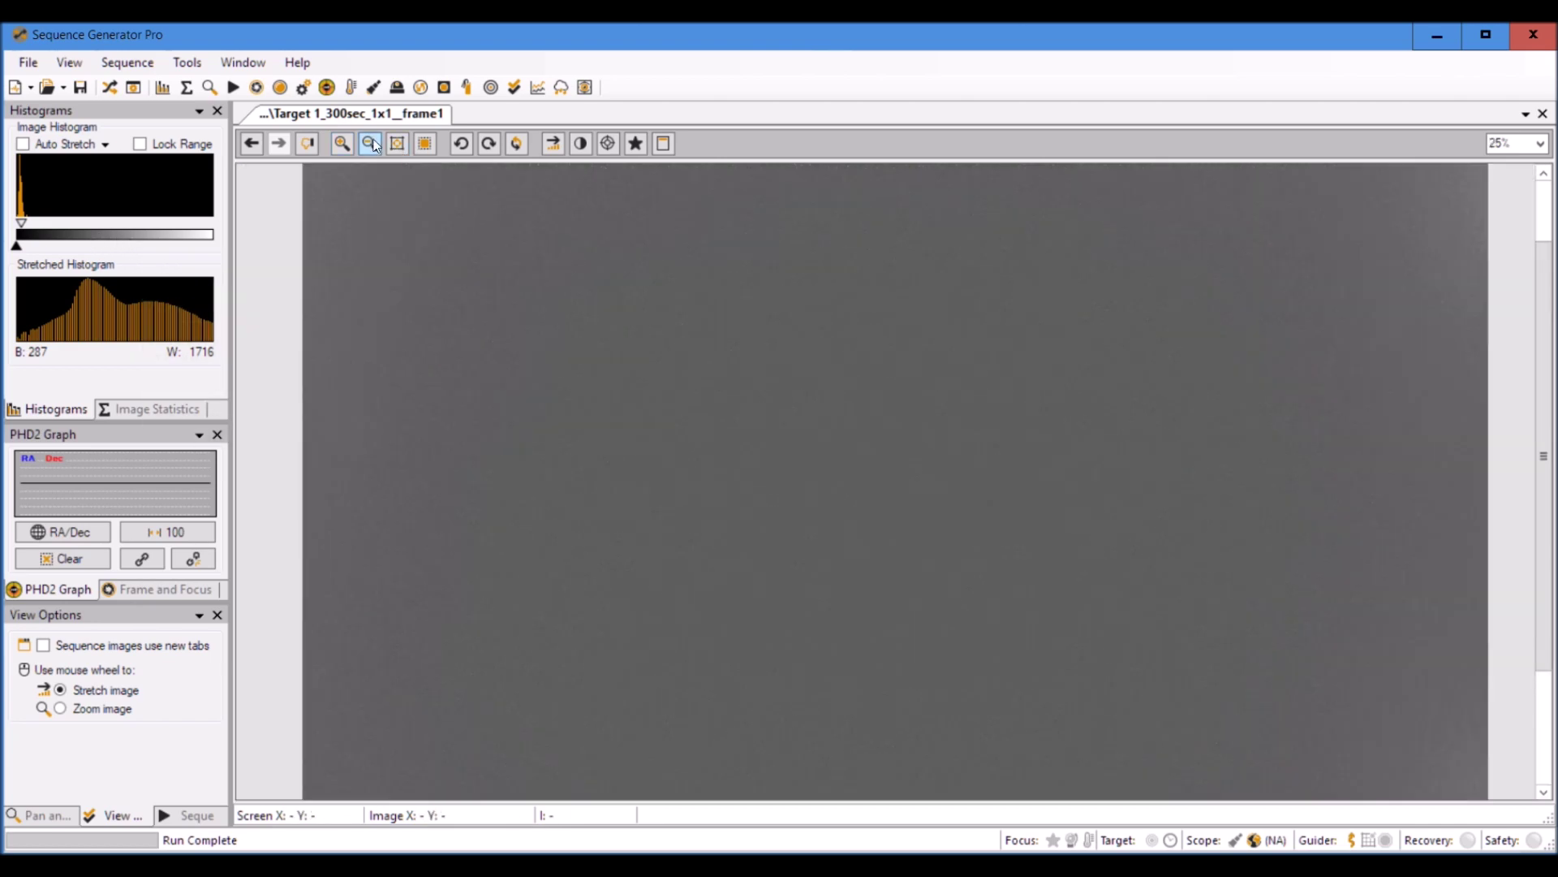
Zoom the dark frame in to 400% to examine individual hot pixels
{"action": "left_click", "coordinate": [341, 143]}
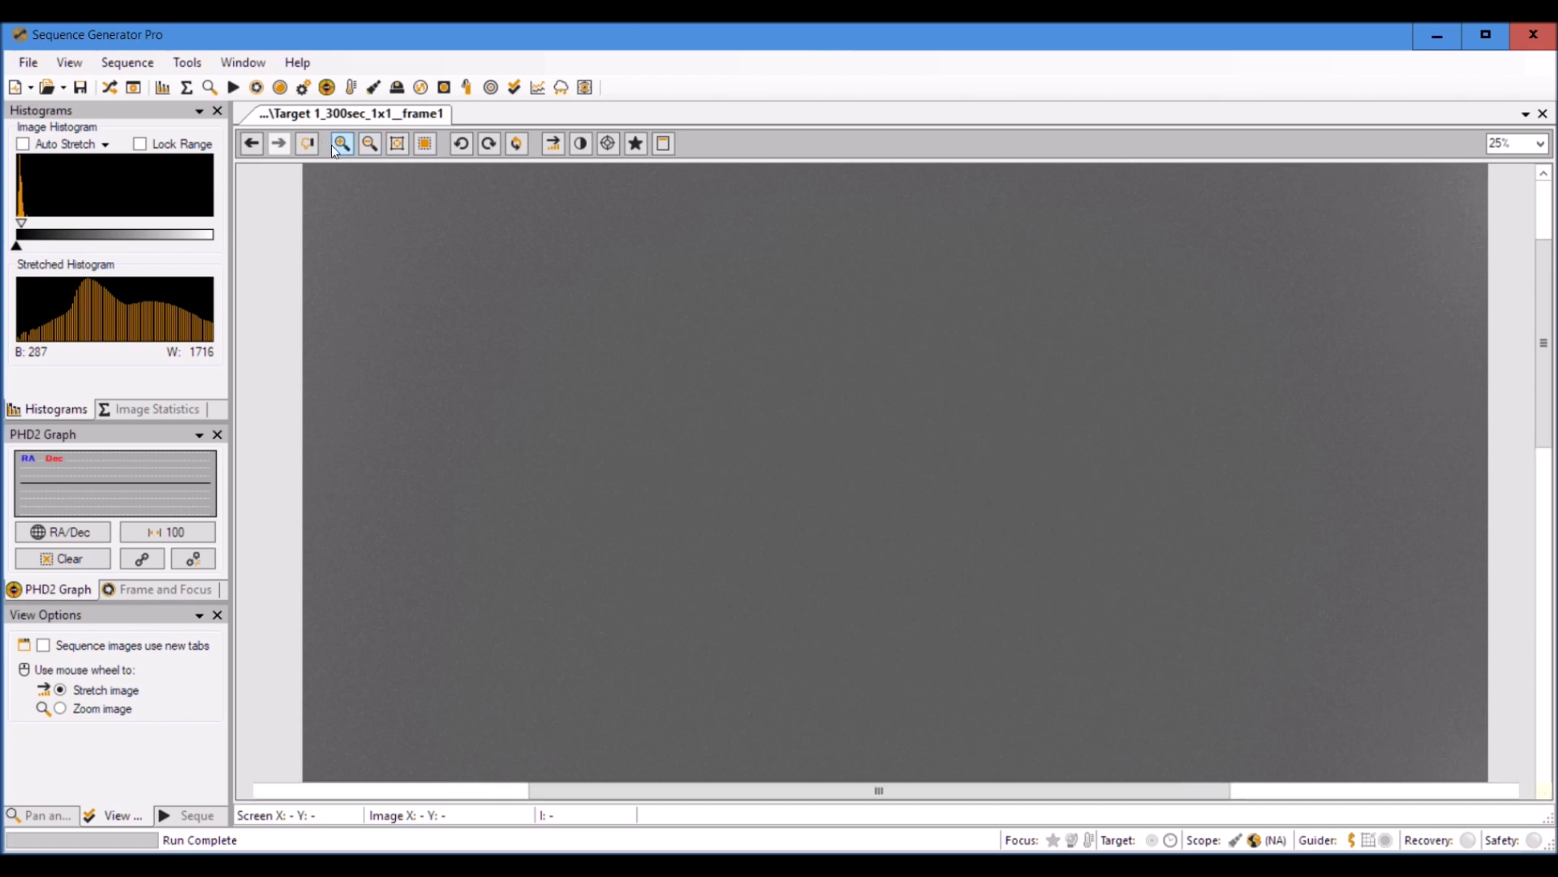
{"action": "left_click", "coordinate": [341, 144]}
{"action": "left_click", "coordinate": [342, 143]}
{"action": "left_click", "coordinate": [342, 144]}
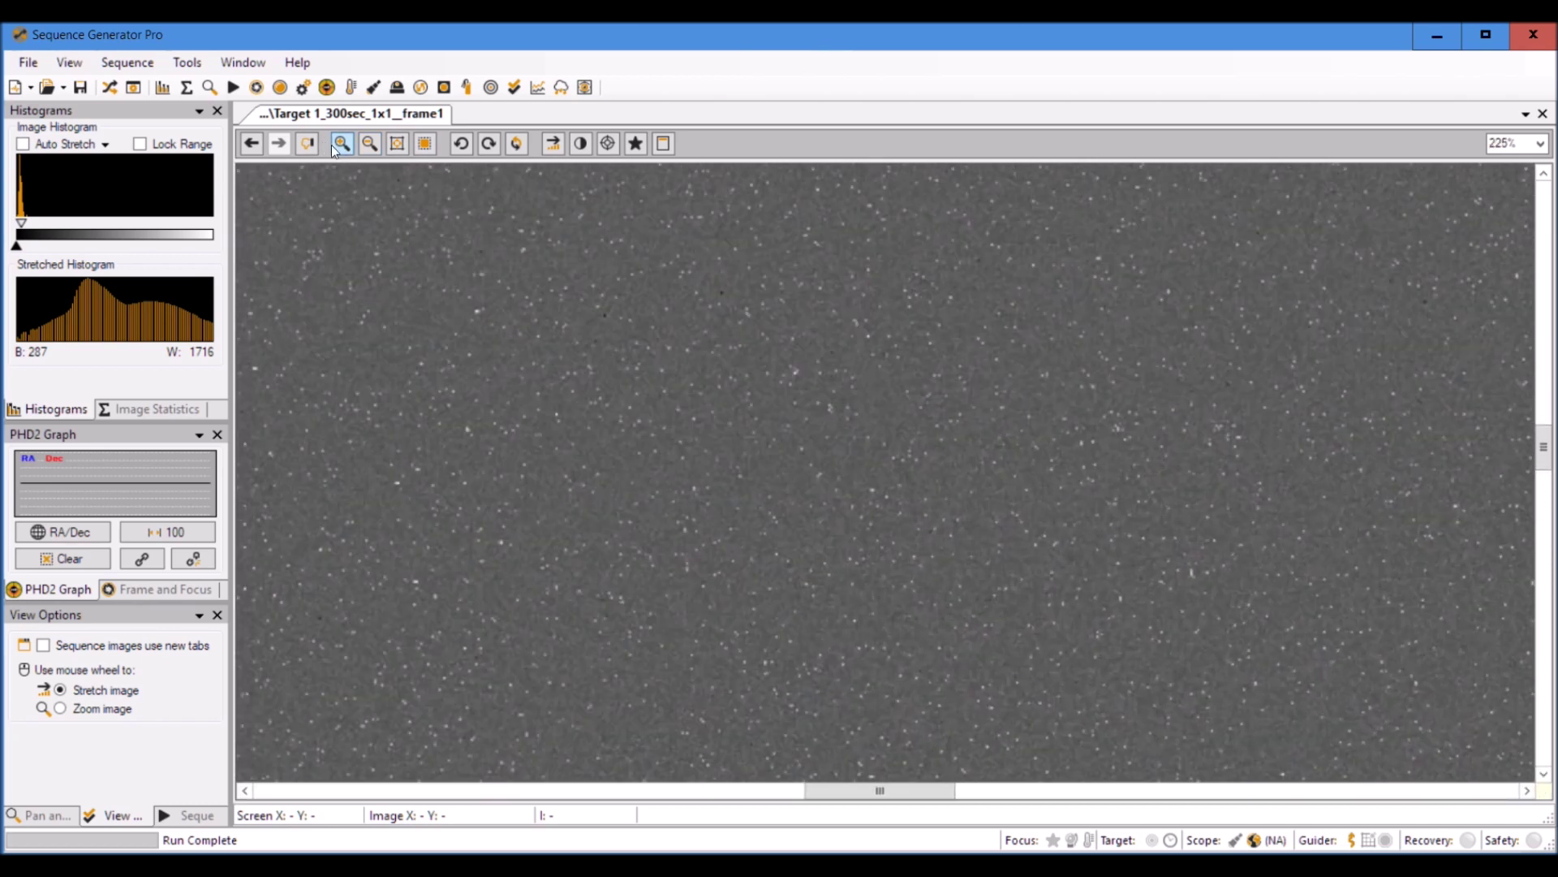
{"action": "left_click", "coordinate": [342, 144]}
{"action": "left_click", "coordinate": [342, 144]}
{"action": "left_click", "coordinate": [341, 144]}
{"action": "left_click", "coordinate": [341, 144]}
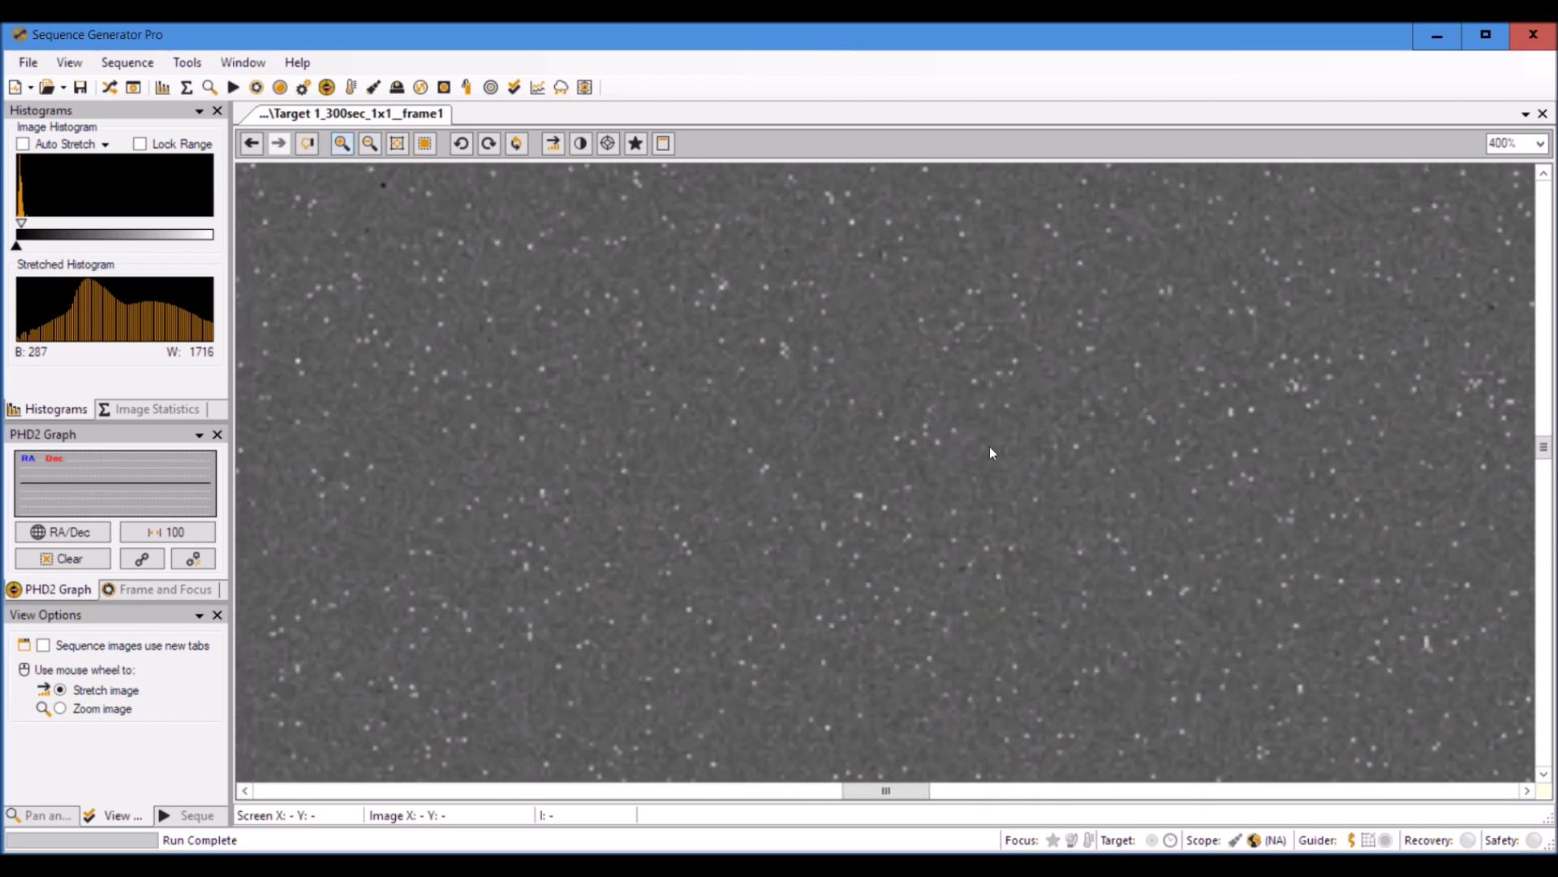
Zoom back out to 200% and invert the image so hot pixels show as dark specks
{"action": "left_click", "coordinate": [375, 148]}
{"action": "left_click", "coordinate": [375, 149]}
{"action": "left_click", "coordinate": [375, 149]}
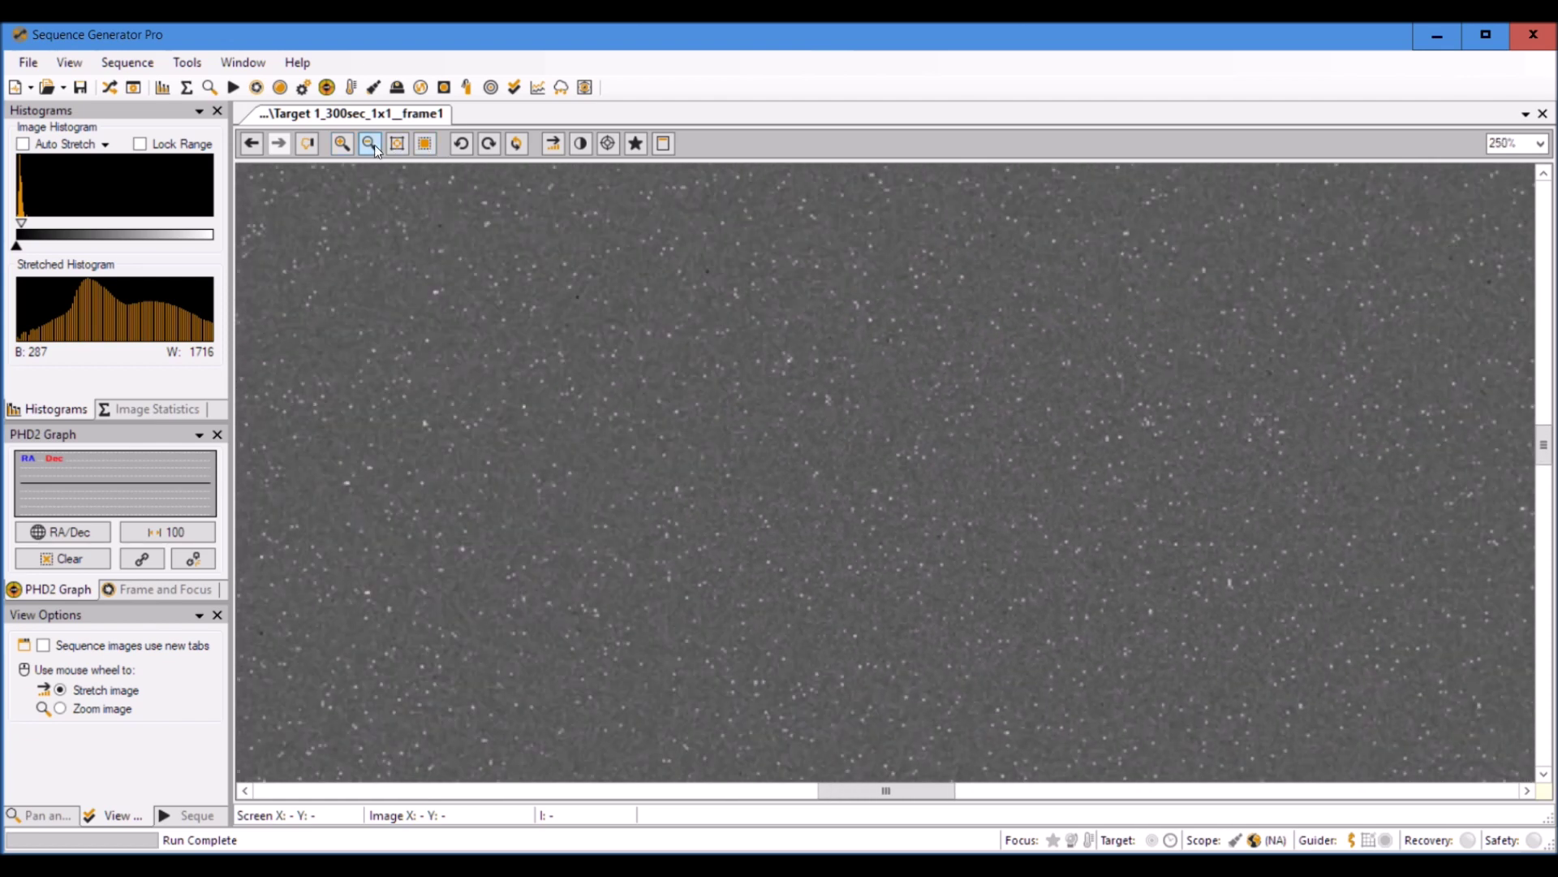
{"action": "left_click", "coordinate": [375, 148]}
{"action": "left_click", "coordinate": [375, 148]}
{"action": "left_click", "coordinate": [579, 145]}
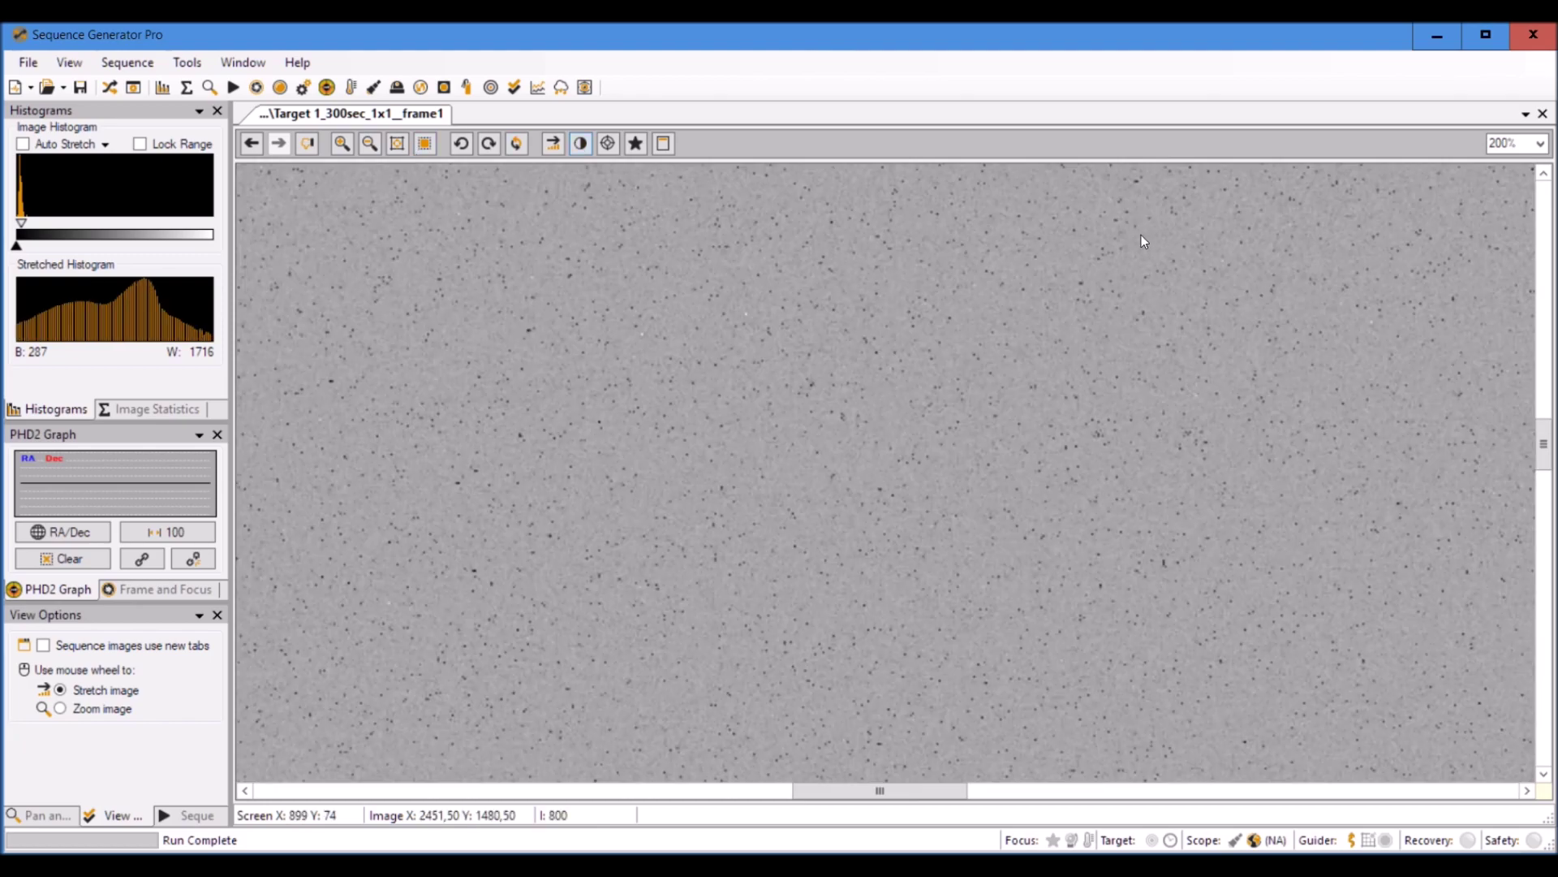
{"action": "left_click_drag", "start_coordinate": [1532, 454], "coordinate": [1527, 192]}
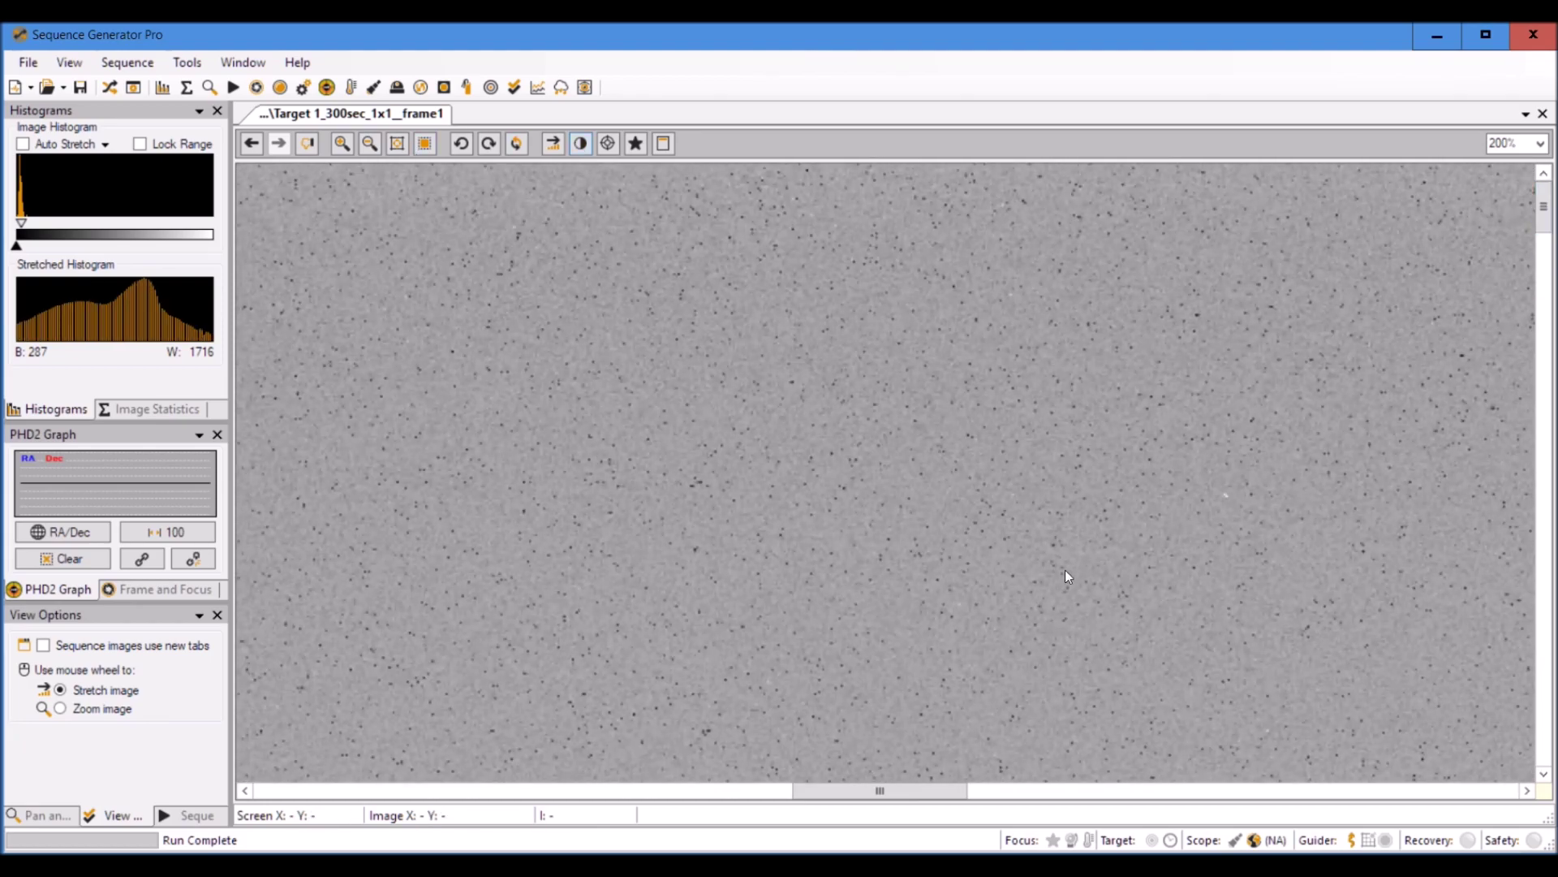
{"action": "left_click_drag", "start_coordinate": [925, 789], "coordinate": [403, 751]}
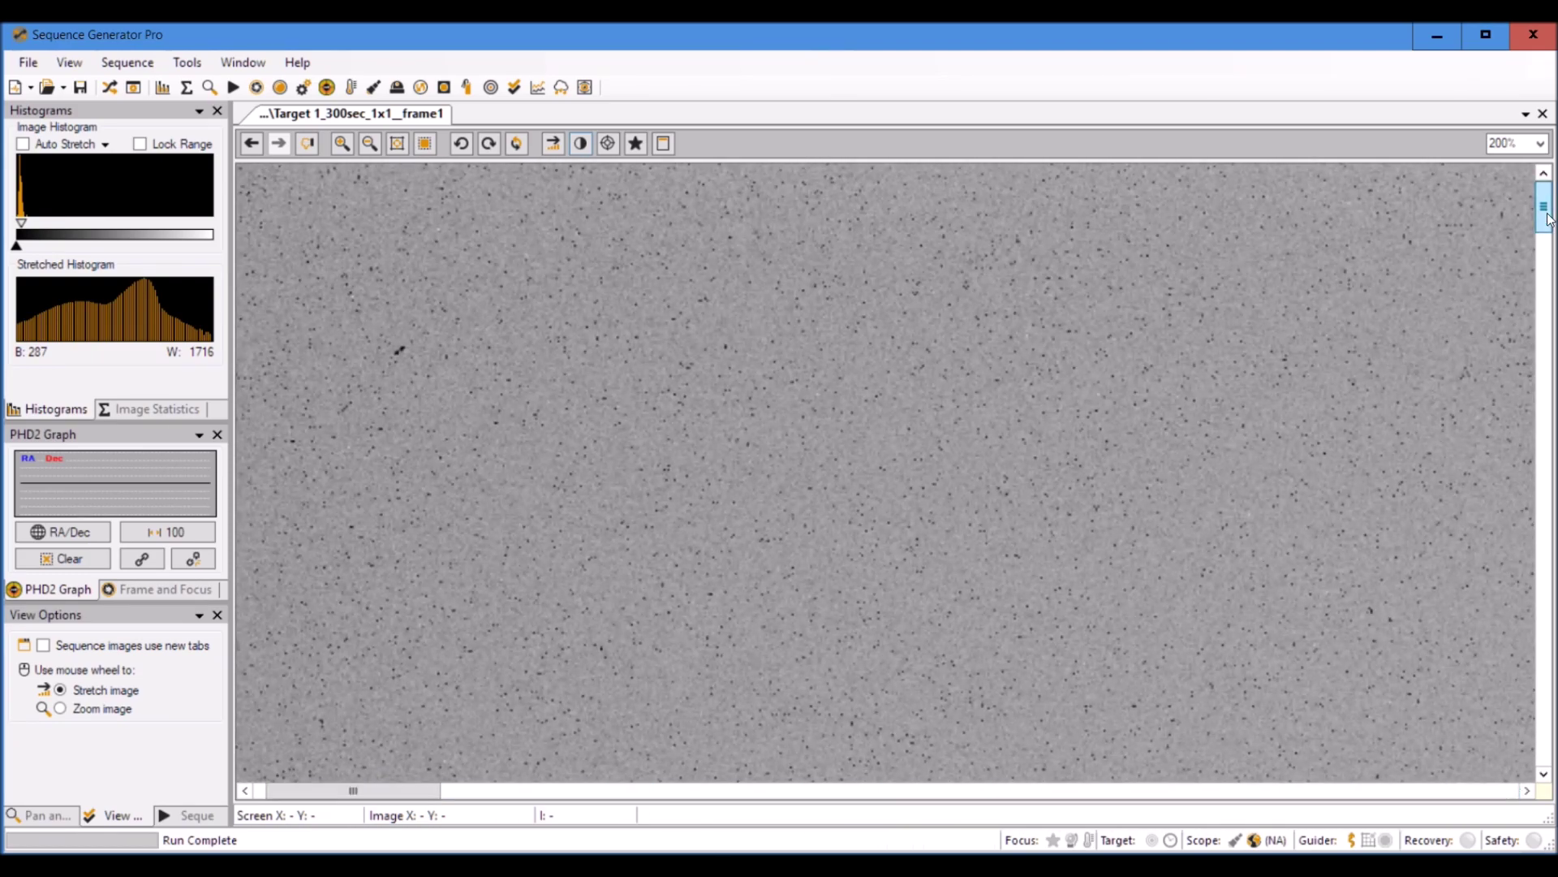
{"action": "left_click_drag", "start_coordinate": [1547, 218], "coordinate": [1544, 753]}
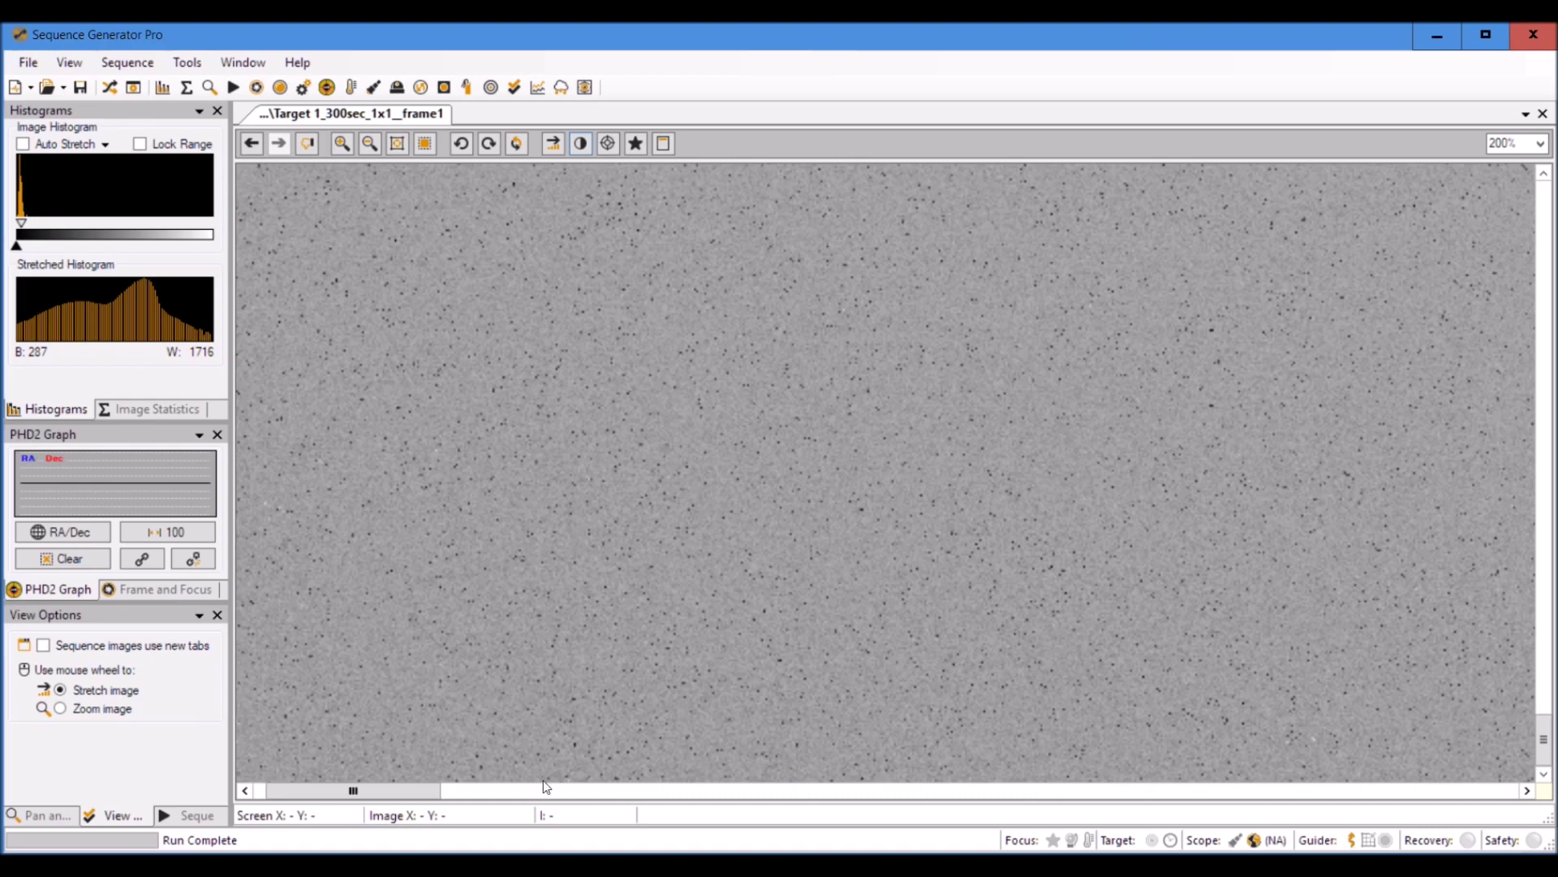
{"action": "left_click_drag", "start_coordinate": [411, 794], "coordinate": [849, 809]}
{"action": "left_click_drag", "start_coordinate": [1543, 740], "coordinate": [1516, 202]}
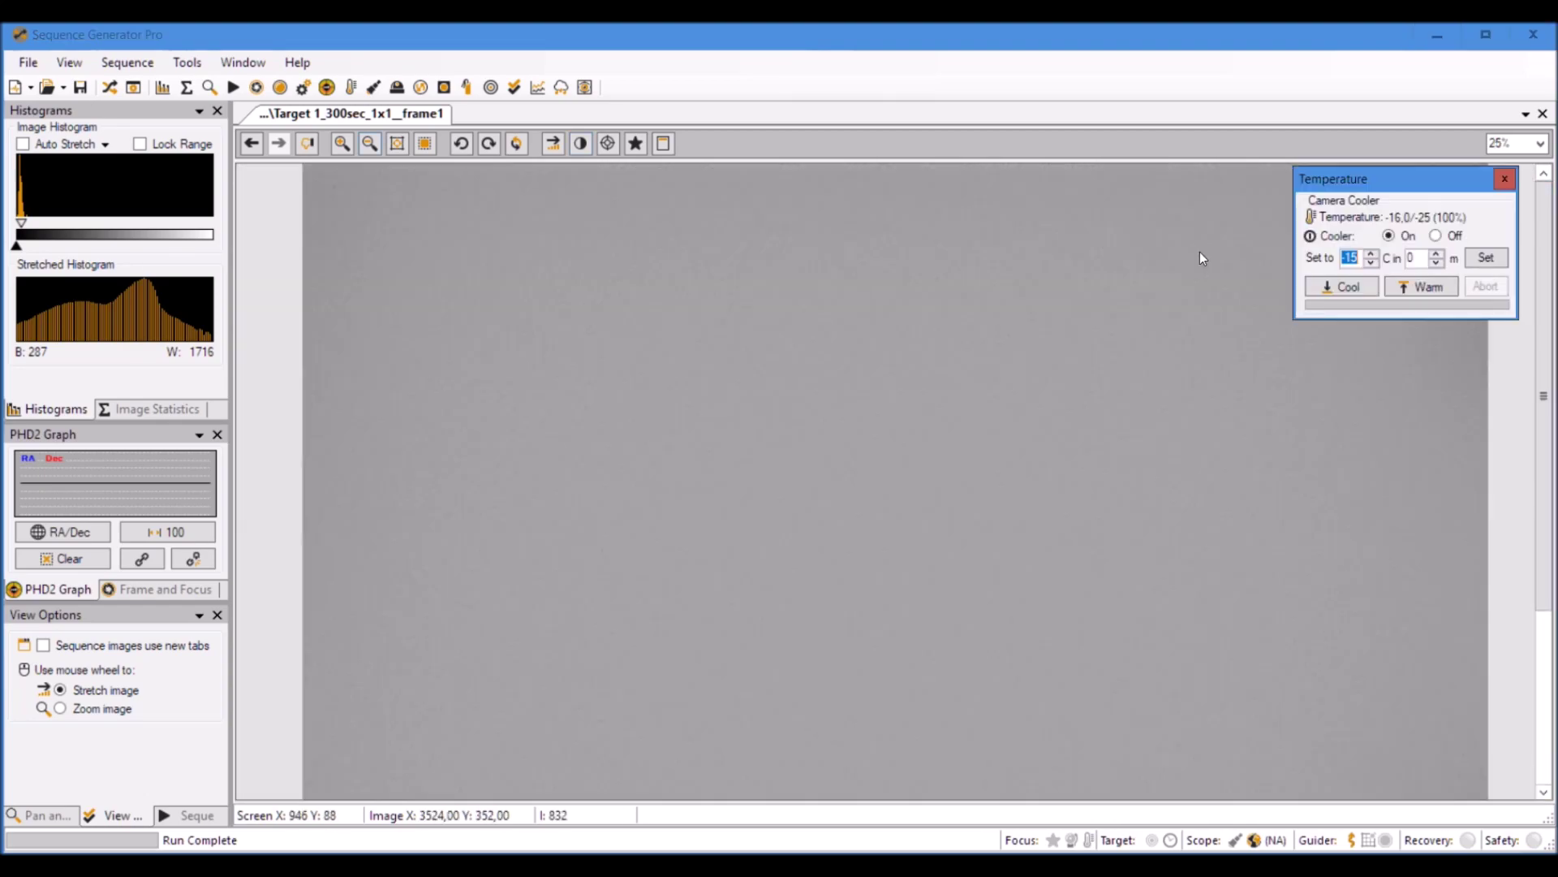